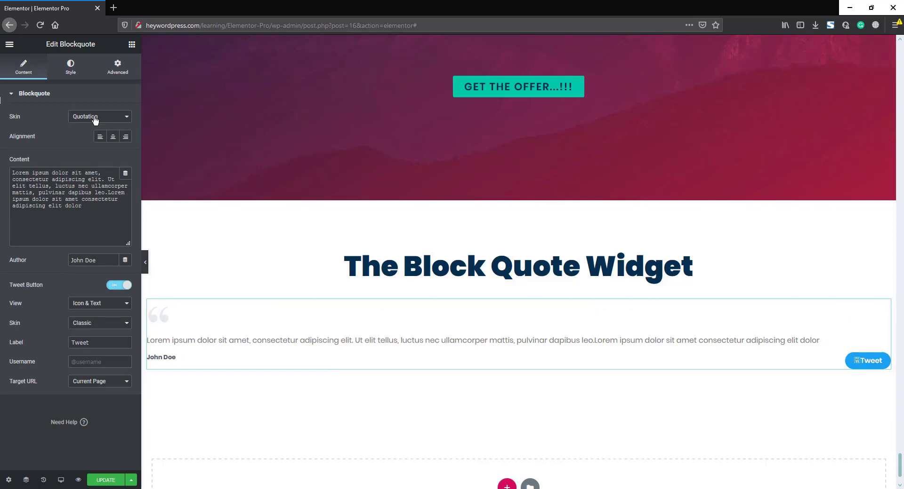
Step: Try the Boxed and Clean blockquote skins, then settle on the Border skin
left_click(92, 117)
left_click(93, 149)
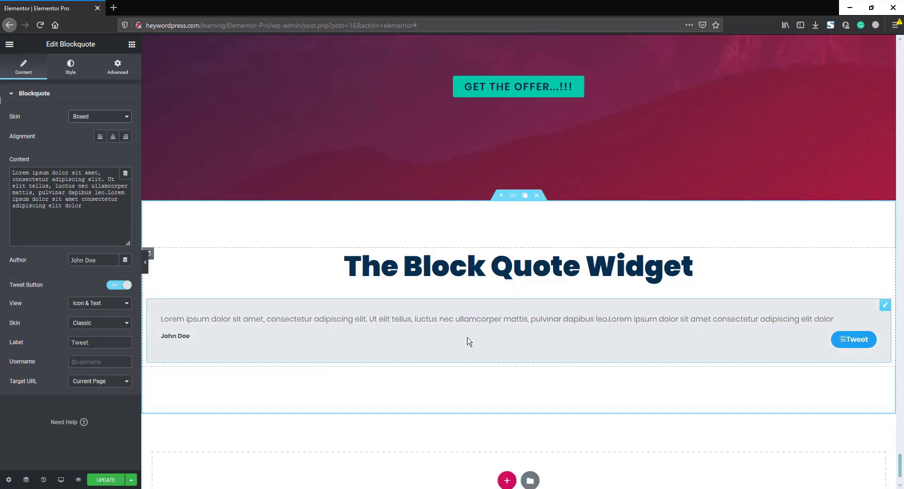
left_click(87, 118)
left_click(87, 156)
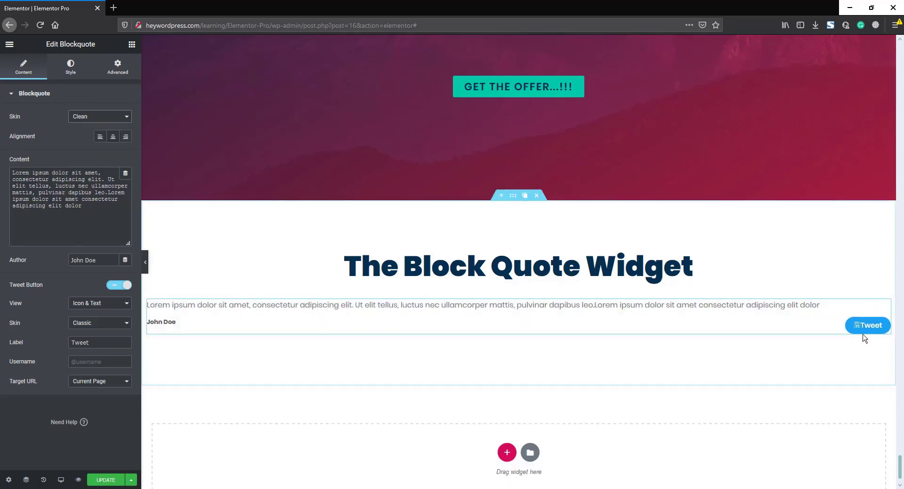
left_click(99, 117)
left_click(94, 125)
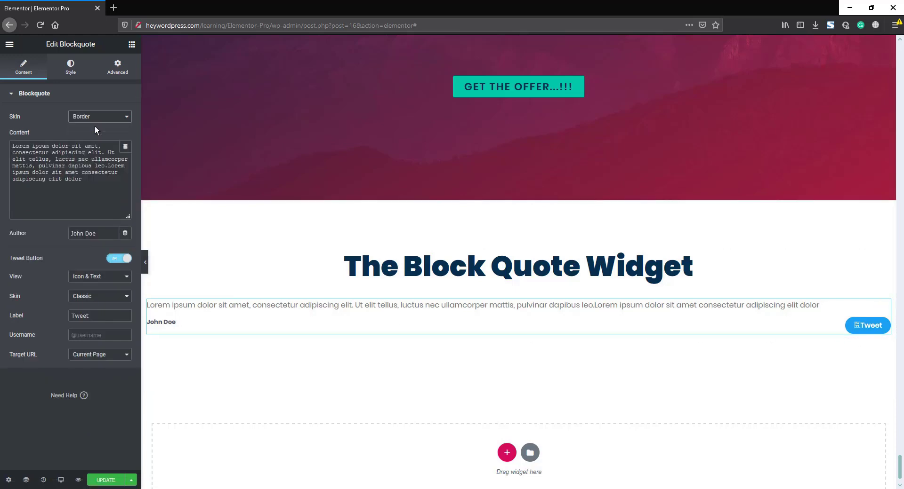
Step: Clear and restore the Lorem ipsum quote, and revert the author back to John Doe
left_click_drag(94, 183, 5, 141)
key("ctrl+c")
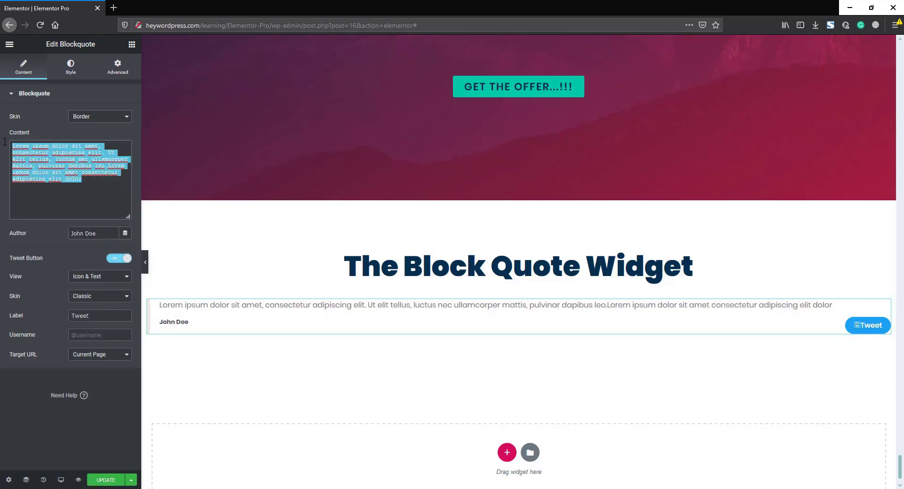
key("BackSpace")
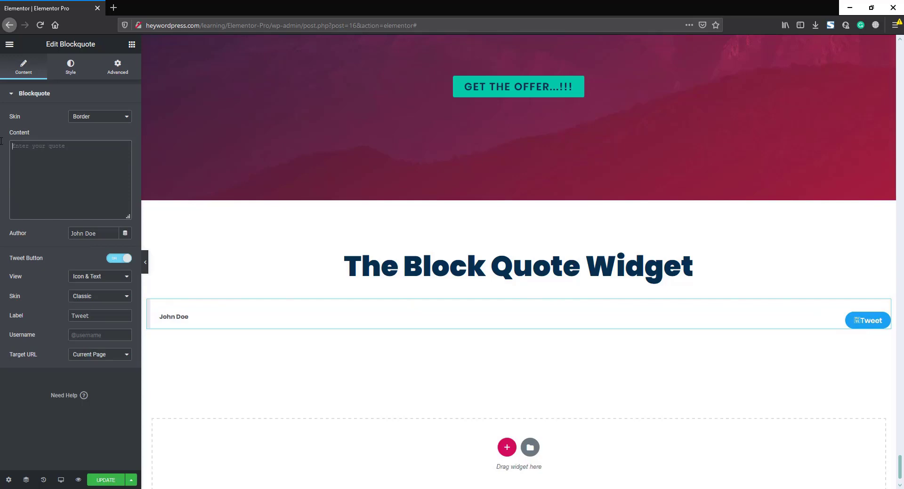
key("ctrl+v")
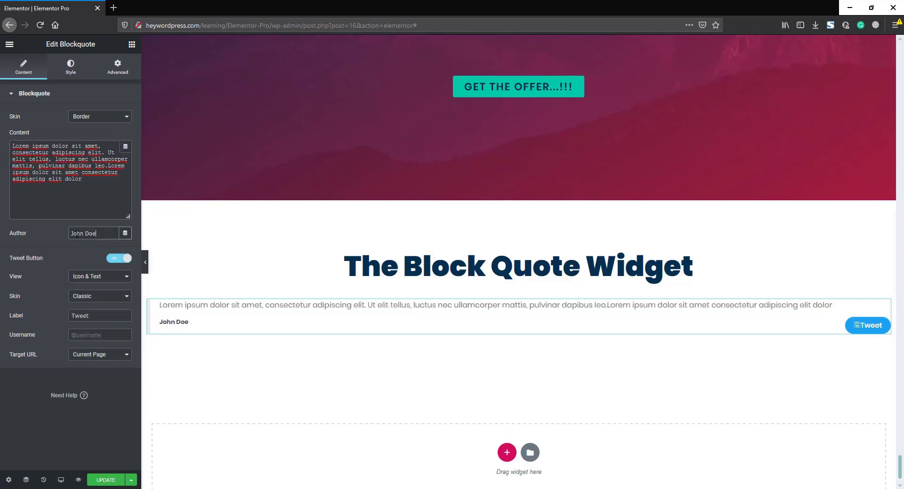
left_click_drag(109, 234, 51, 232)
key("ctrl+z")
Step: Toggle the Tweet button off and on, try Icon and Text views, then set View to Icon & Text
left_click(114, 259)
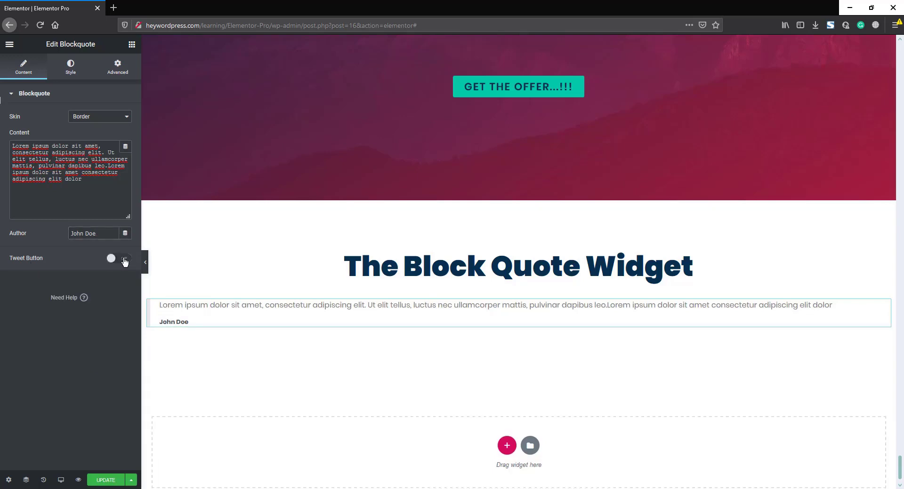
left_click(125, 262)
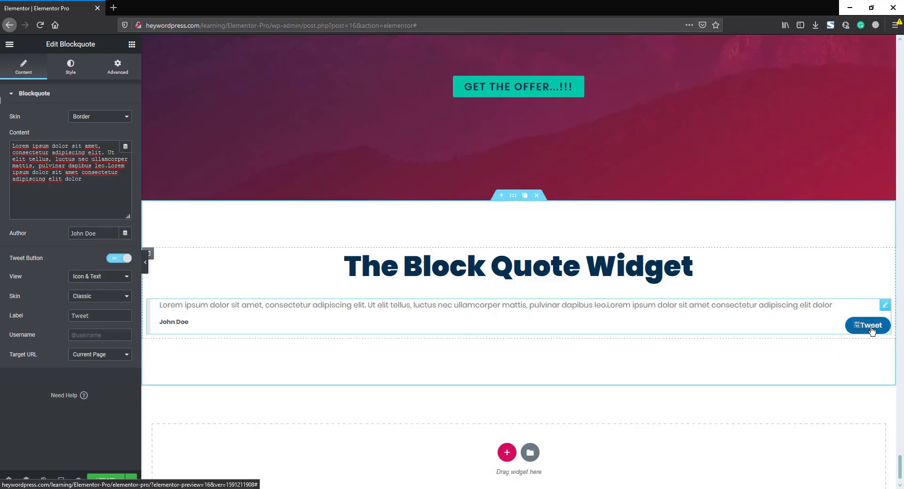
left_click(96, 277)
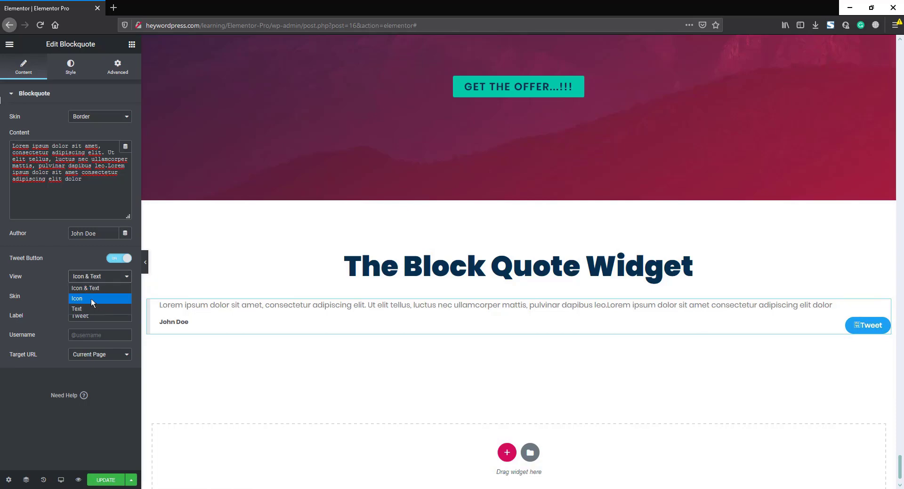
left_click(91, 299)
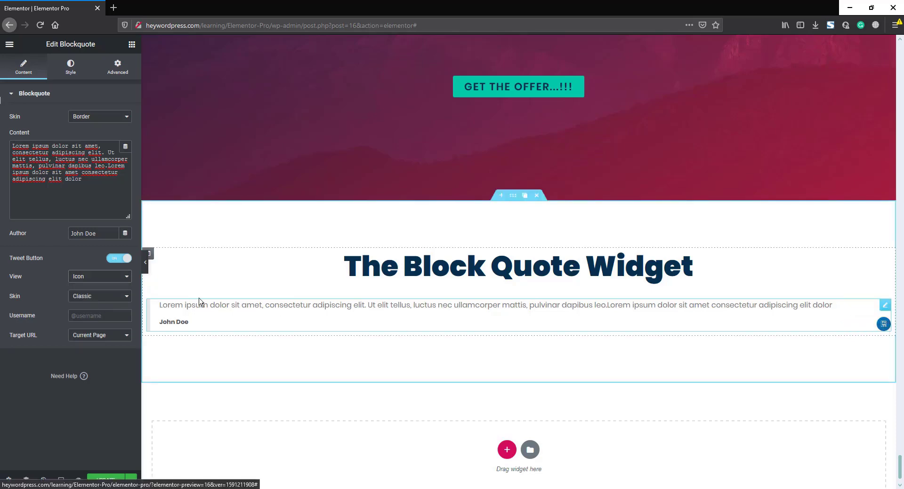
left_click(94, 277)
left_click(86, 311)
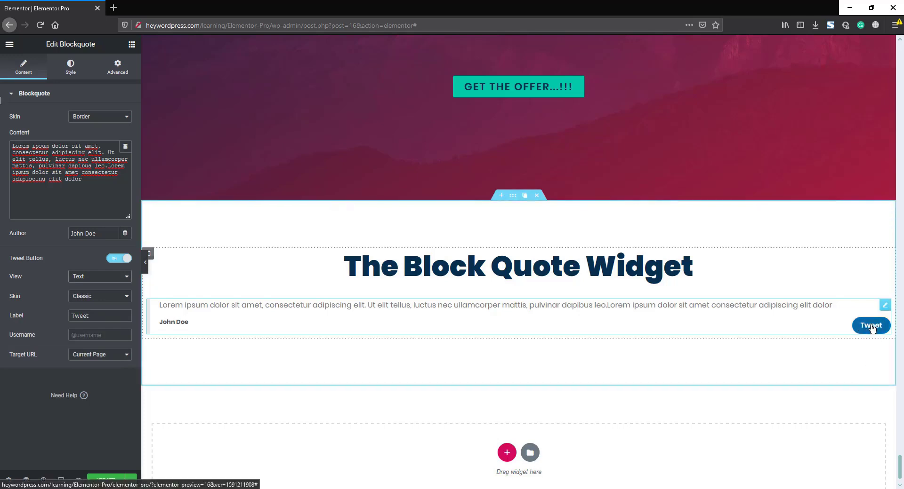
left_click(94, 277)
left_click(94, 286)
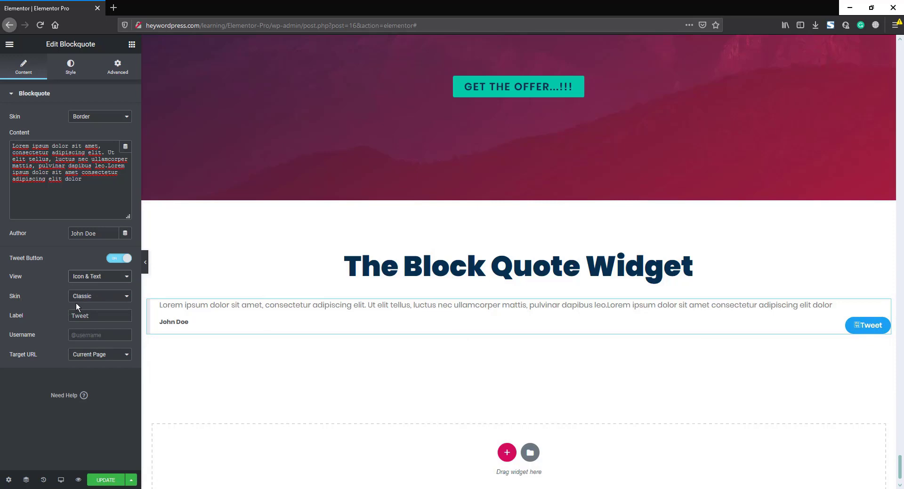
Step: Try the Bubble skin, then give the Tweet button the Link skin labelled 'share'
left_click(98, 297)
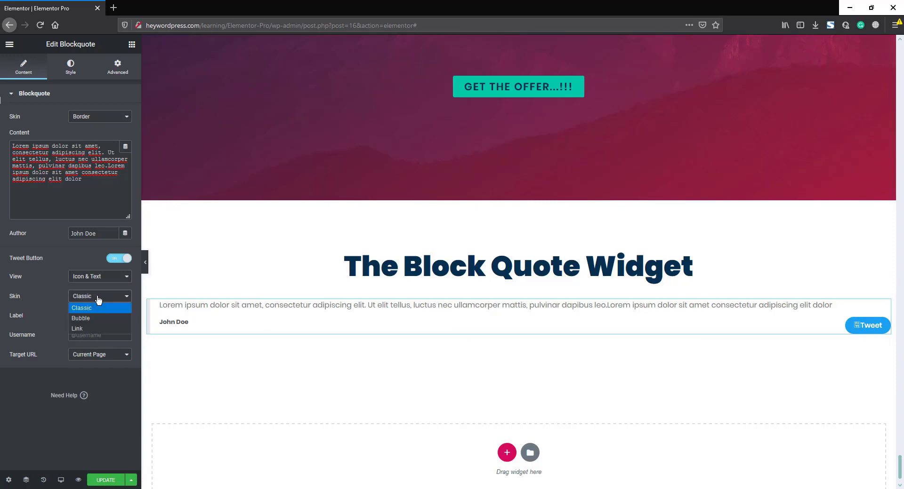
left_click(100, 319)
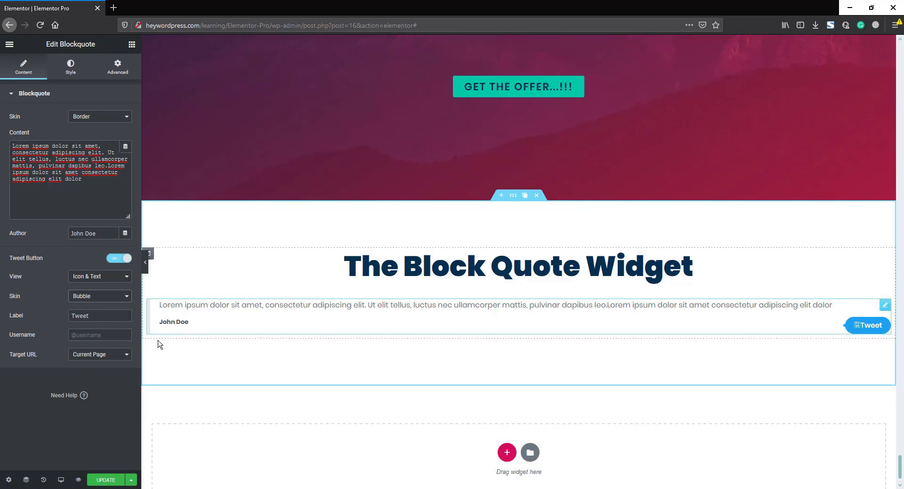
left_click(84, 296)
left_click(83, 328)
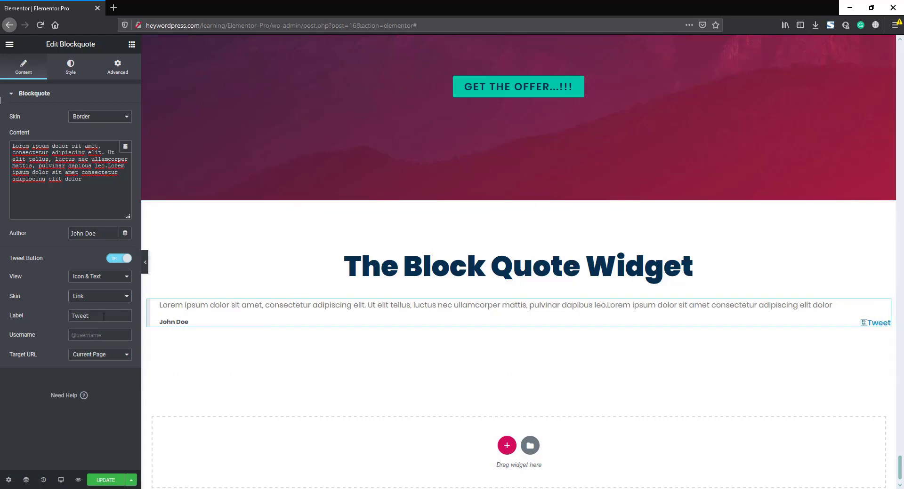
left_click_drag(104, 316, 46, 316)
type("share")
left_click(102, 336)
type("@WordpressHey")
left_click(87, 356)
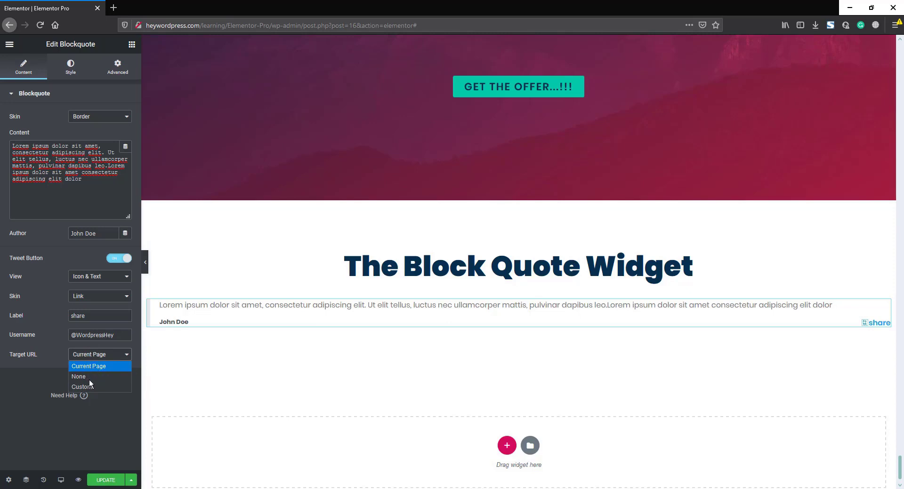
left_click(89, 376)
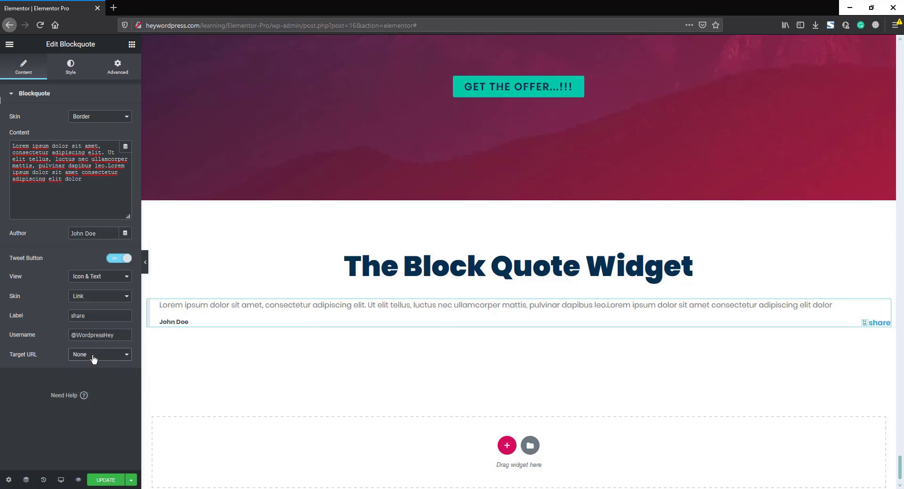
left_click(92, 357)
left_click(82, 386)
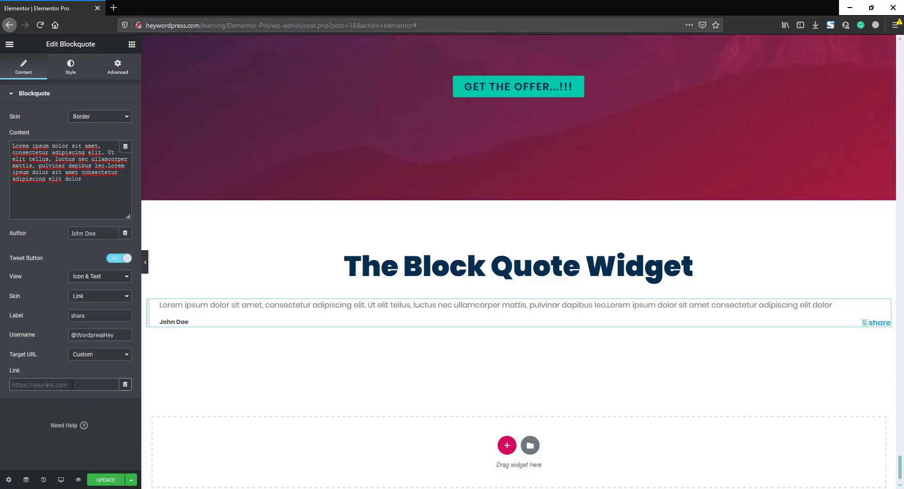
type("www.heywordpress.com")
Step: Switch the Tweet button to the Classic skin, update the page and preview it
left_click(82, 298)
left_click(82, 308)
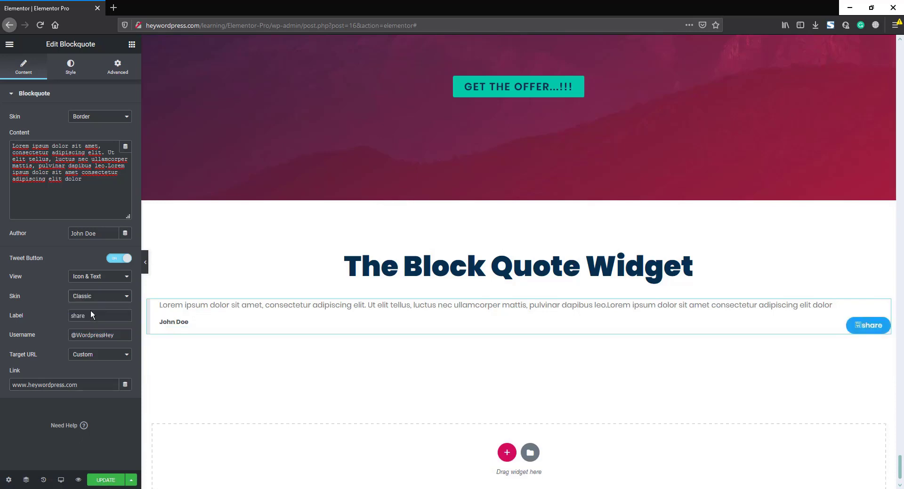
left_click(105, 480)
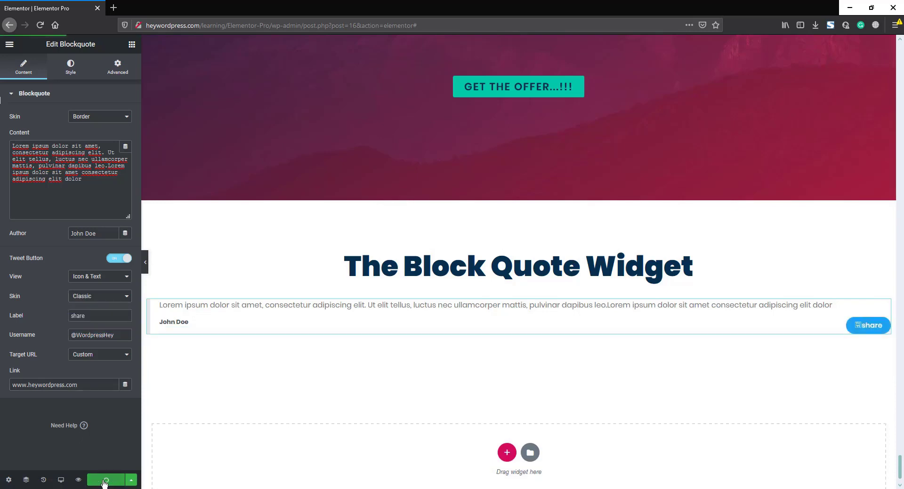
left_click(78, 481)
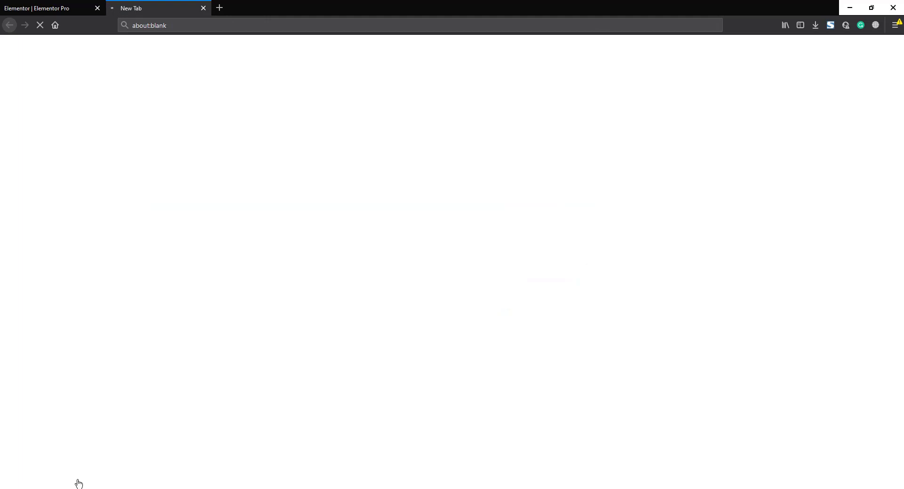
scroll(852, 149, "down", 20)
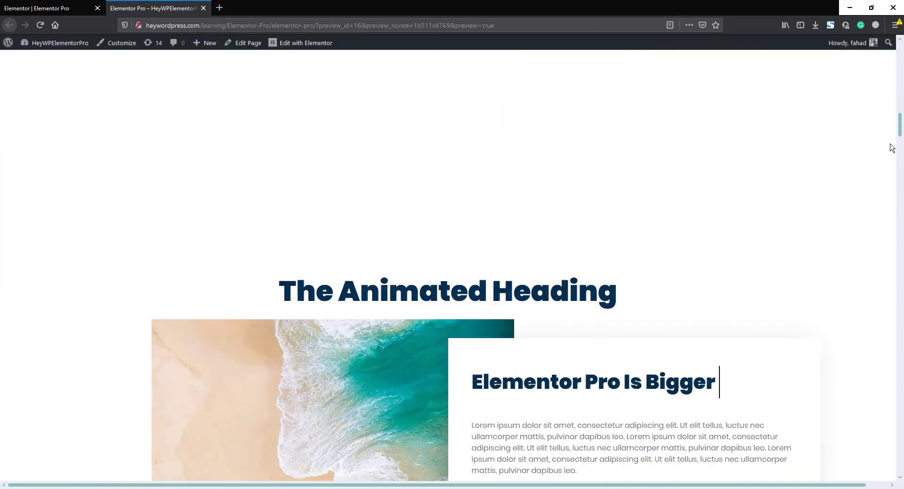
scroll(886, 416, "down", 15)
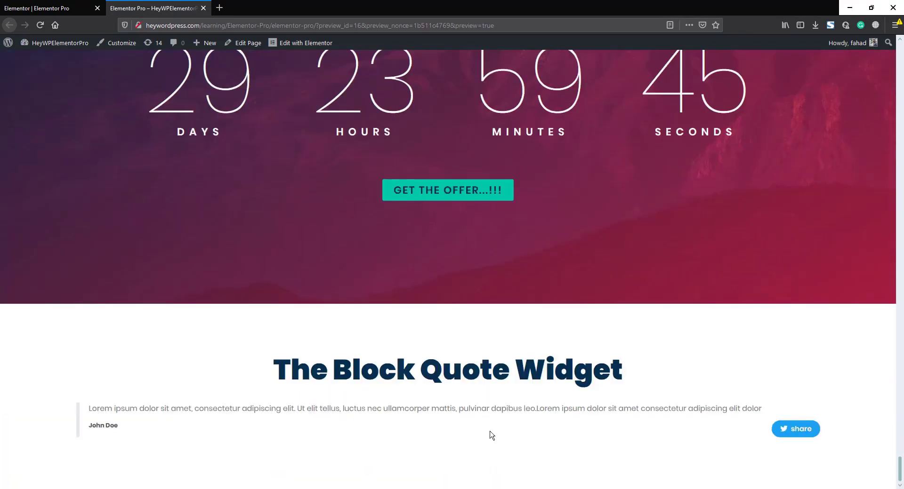
Step: Open the prefilled tweet from the share button, check its site link and handle, and return to the editor
left_click(802, 432)
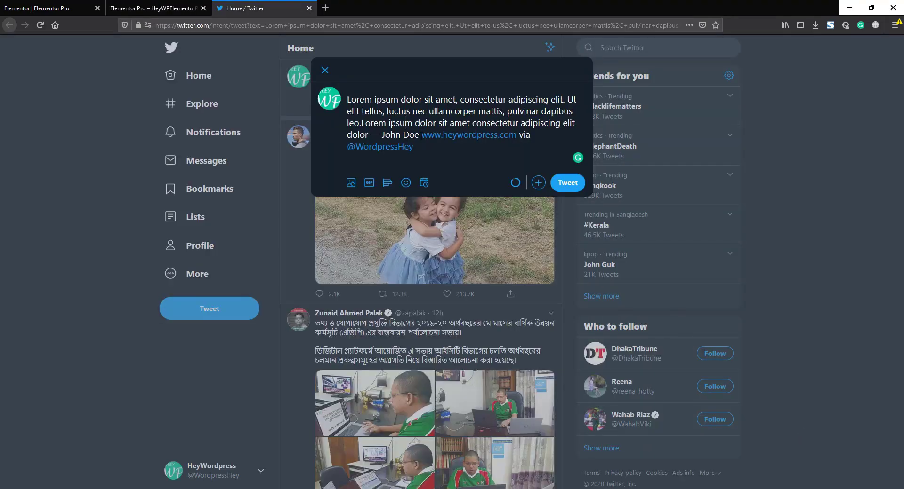
left_click_drag(421, 135, 516, 135)
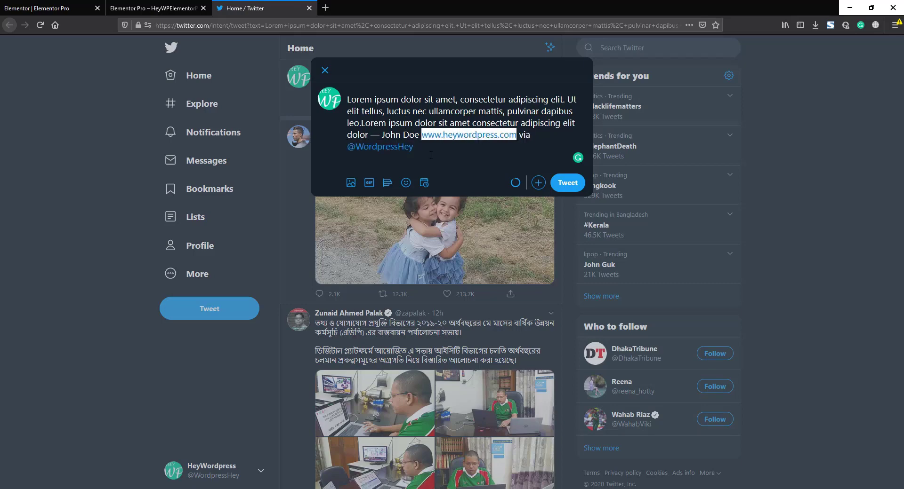
left_click_drag(422, 149, 352, 148)
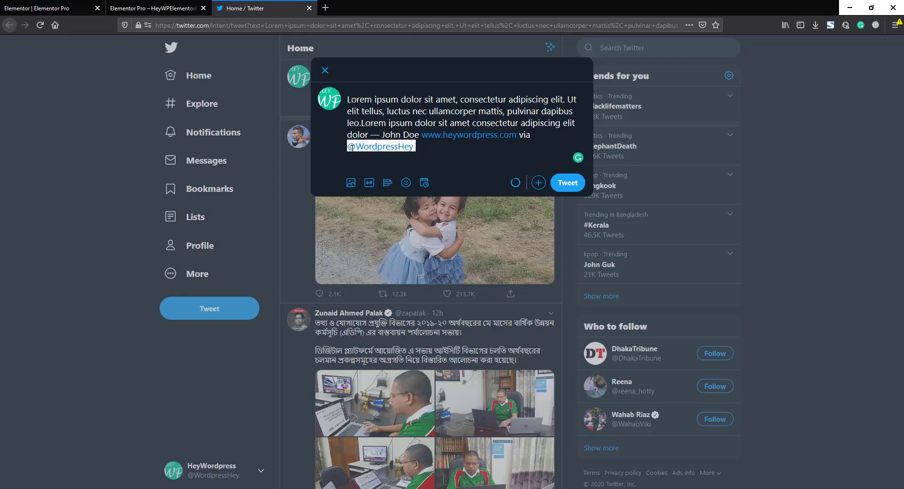
left_click(42, 9)
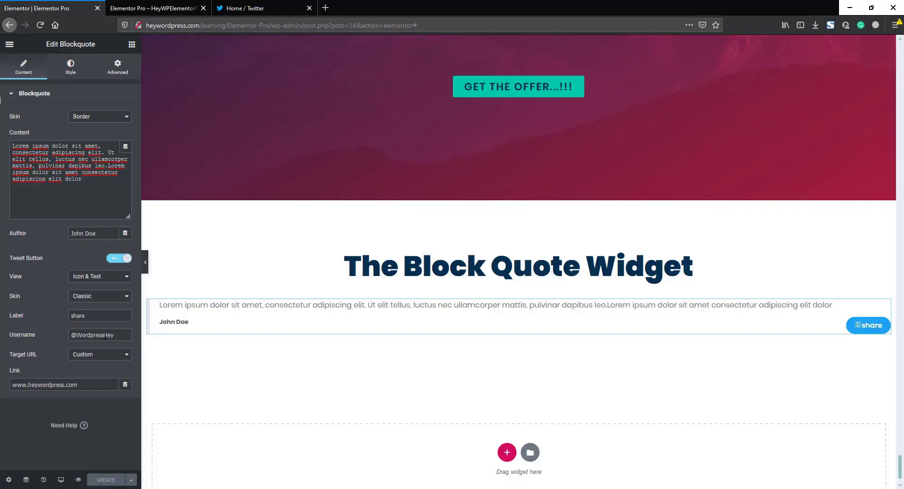
Step: Colour the quote text red (#F63242) in the blockquote's Style settings
left_click_drag(87, 335, 114, 335)
left_click_drag(50, 387, 89, 386)
left_click(72, 69)
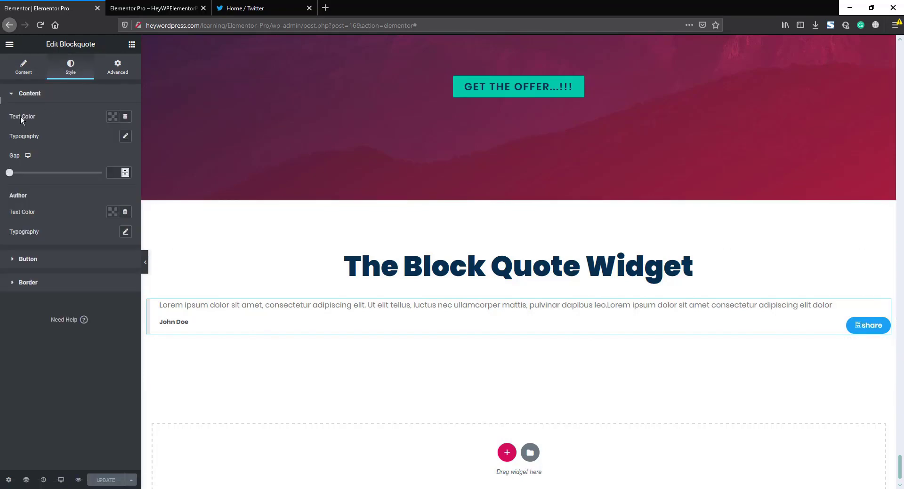
left_click(113, 117)
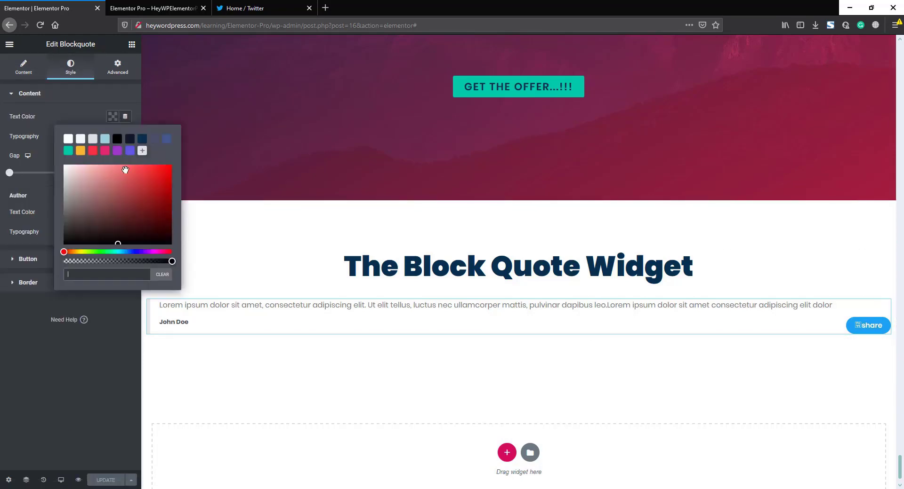
left_click(92, 150)
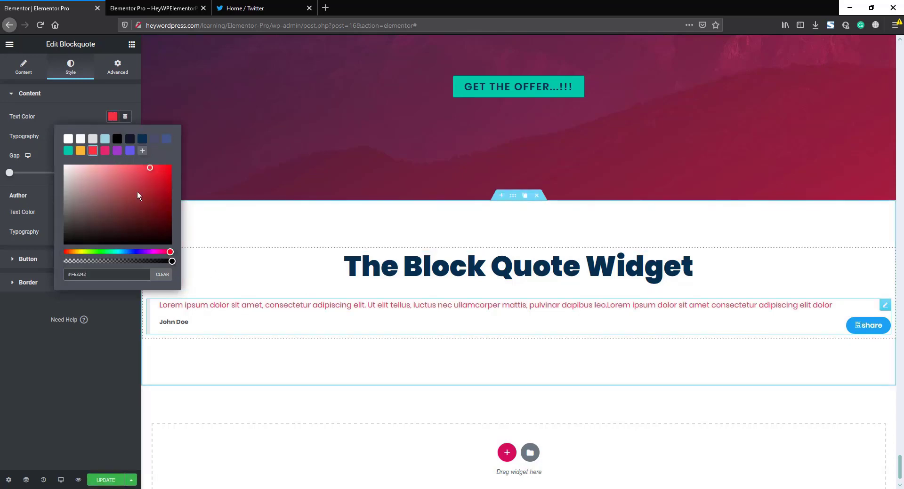
left_click(83, 110)
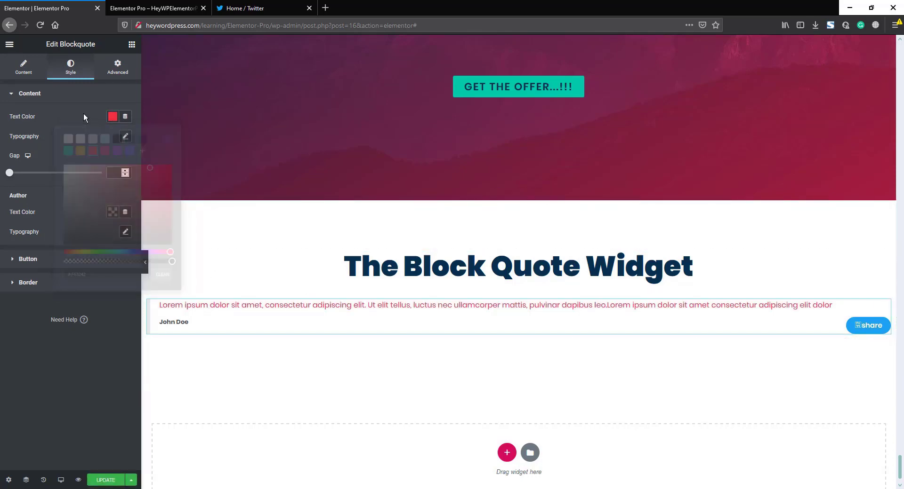
Step: Set the quote typography to size 31, weight 800, with a 23 gap before the author
left_click(125, 137)
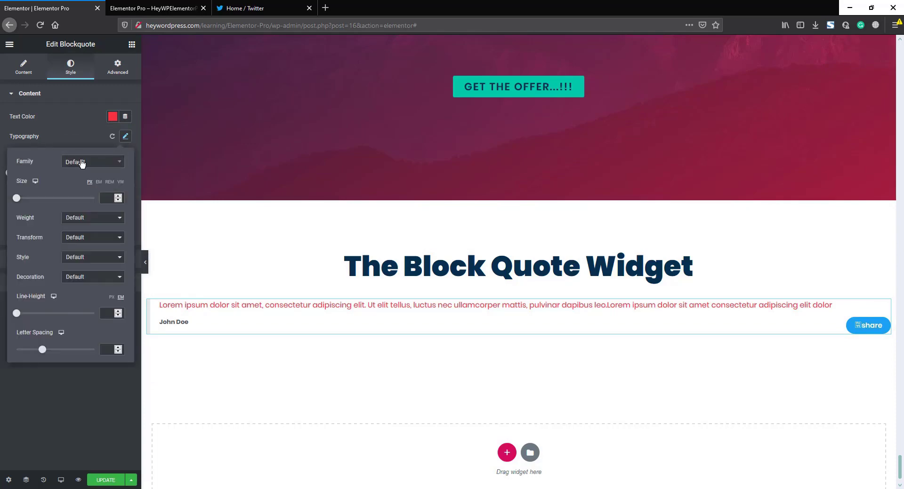
mouse_move(17, 198)
left_mouse_down()
mouse_move(36, 202)
mouse_move(28, 198)
left_mouse_up()
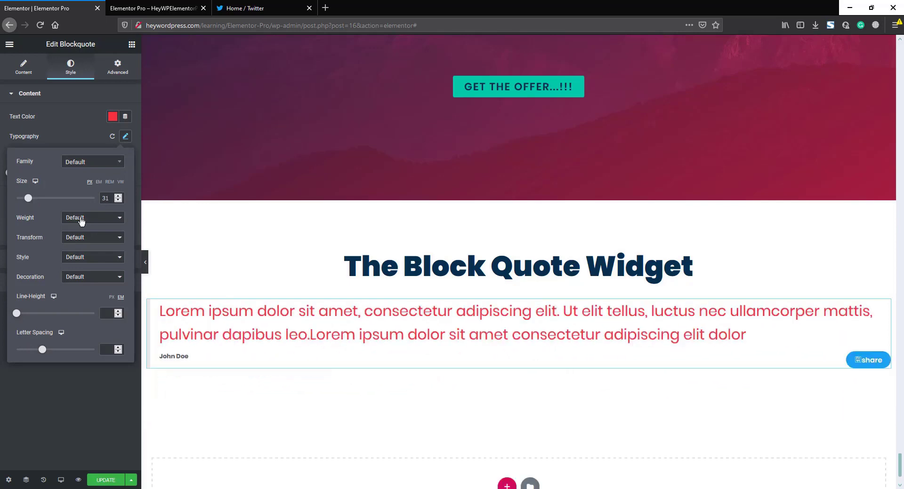
left_click(101, 218)
left_click(78, 300)
left_click(71, 134)
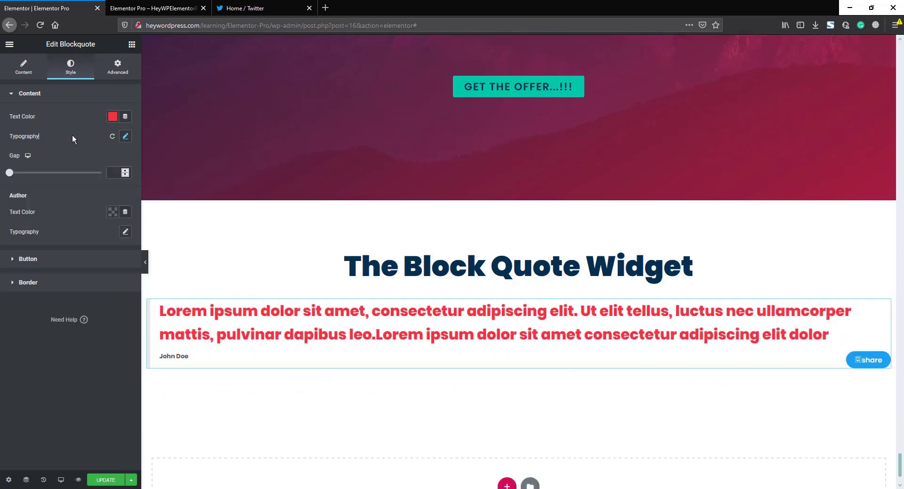
mouse_move(13, 176)
left_mouse_down()
mouse_move(60, 181)
mouse_move(22, 178)
left_mouse_up()
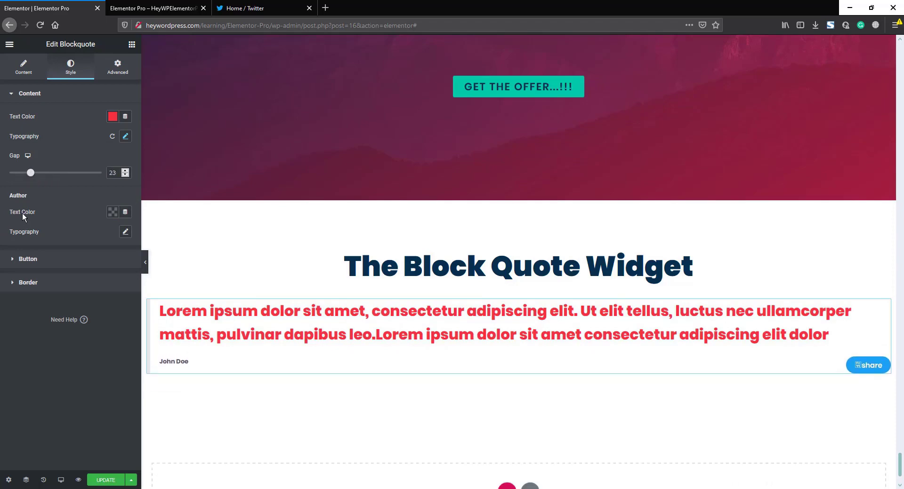
Step: Make the author name teal with typography size 50
left_click(112, 212)
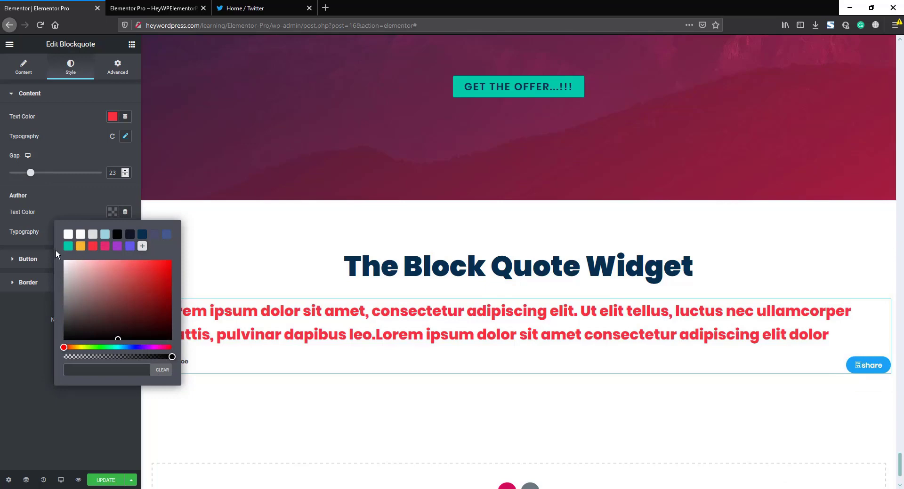
left_click(67, 247)
left_click(202, 376)
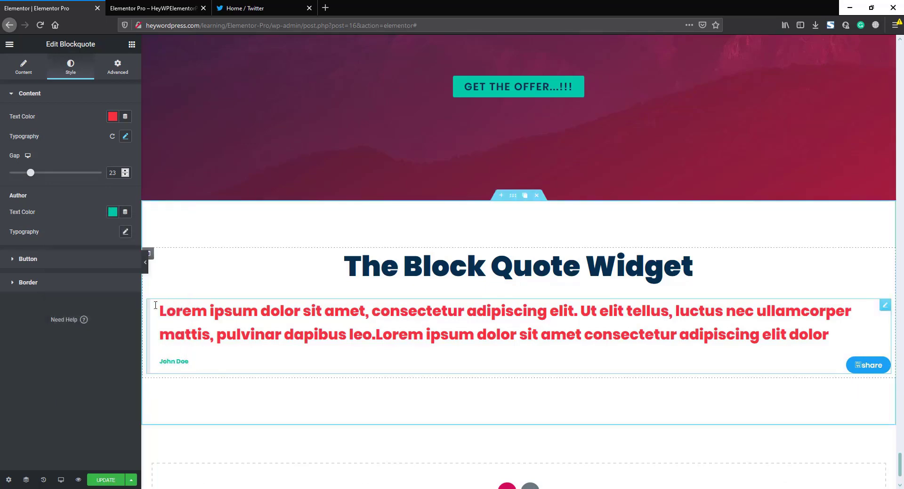
left_click(125, 232)
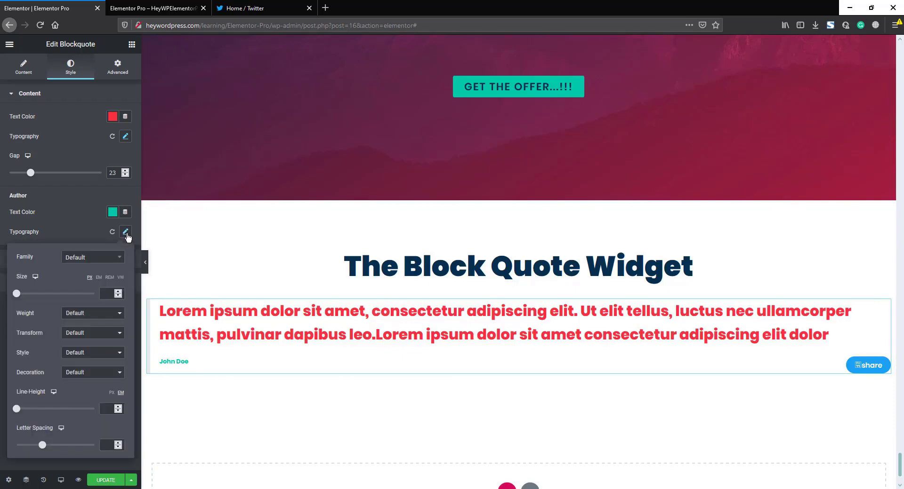
left_click_drag(16, 294, 36, 294)
left_click(53, 235)
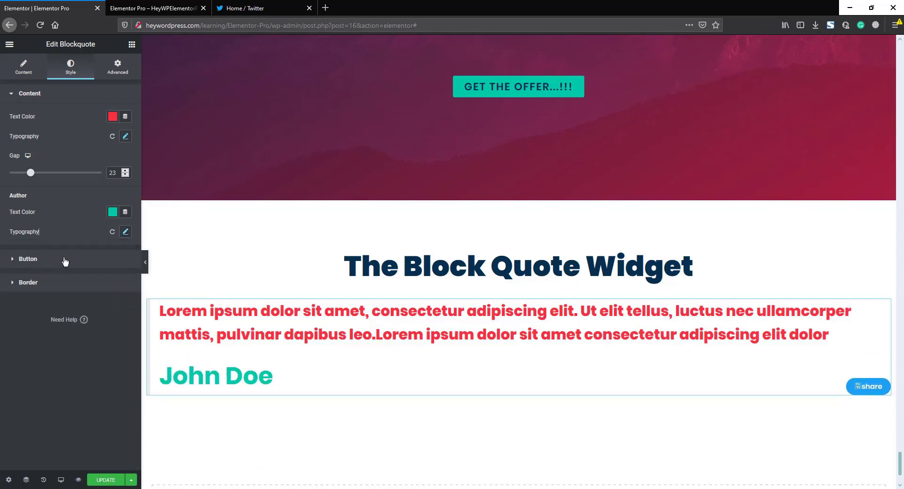
left_click(65, 261)
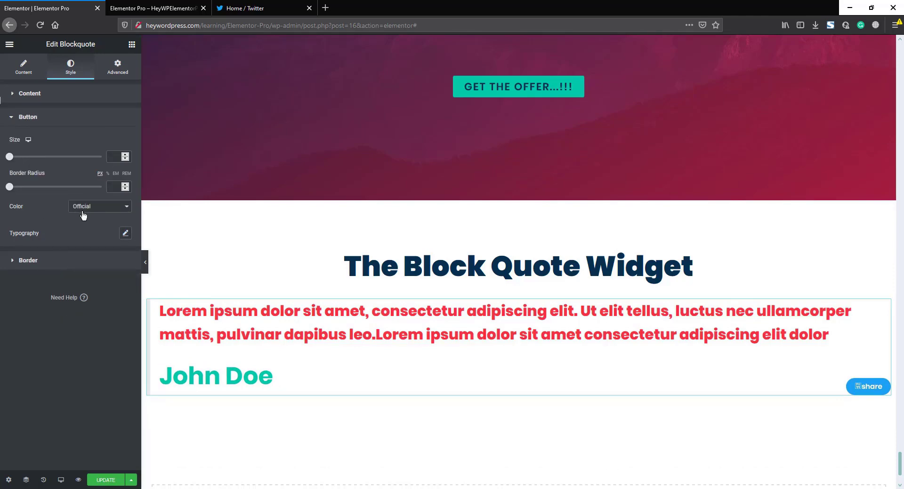
Step: Give the share button custom colours: orange background with navy text
left_click(98, 207)
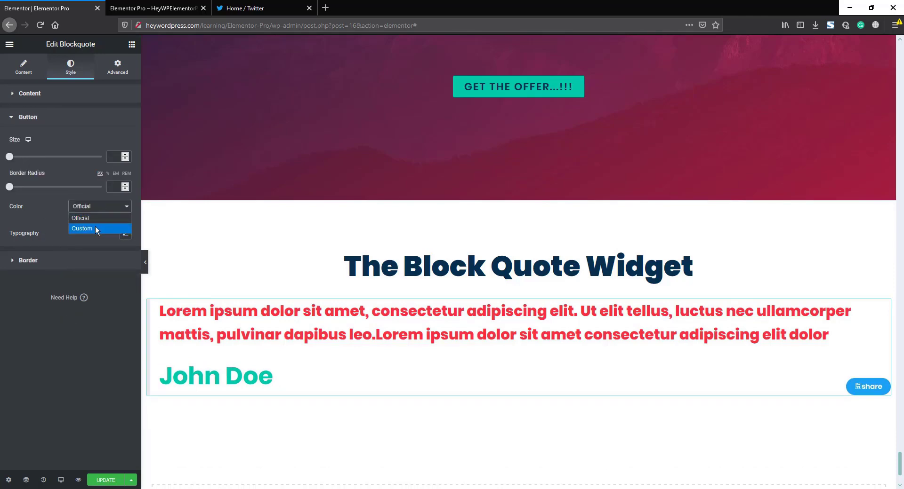
left_click(95, 229)
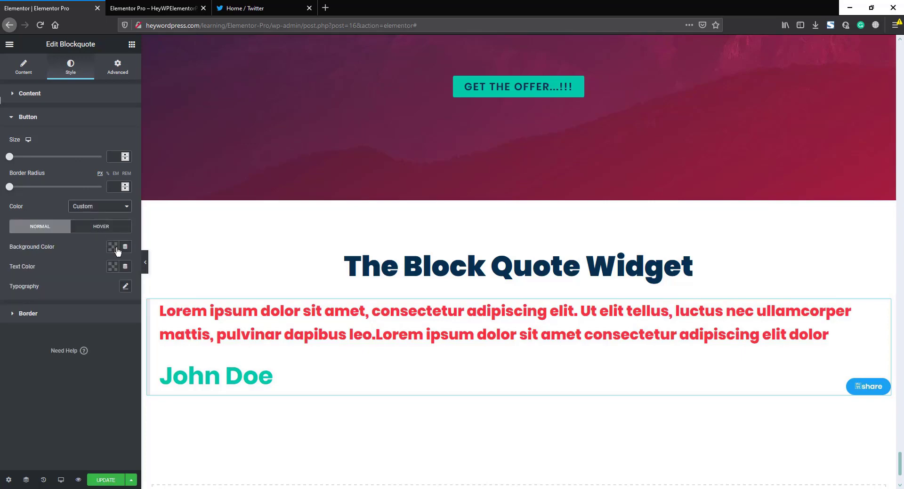
left_click(113, 248)
left_click(80, 281)
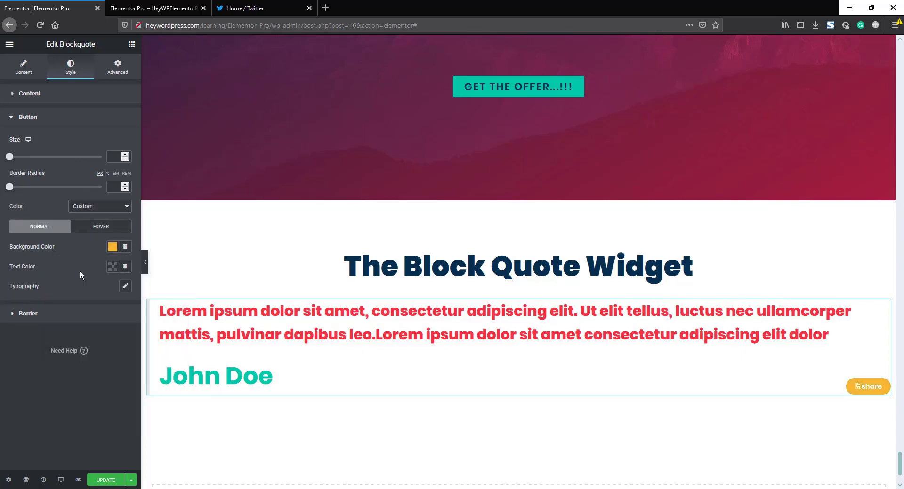
left_click(113, 267)
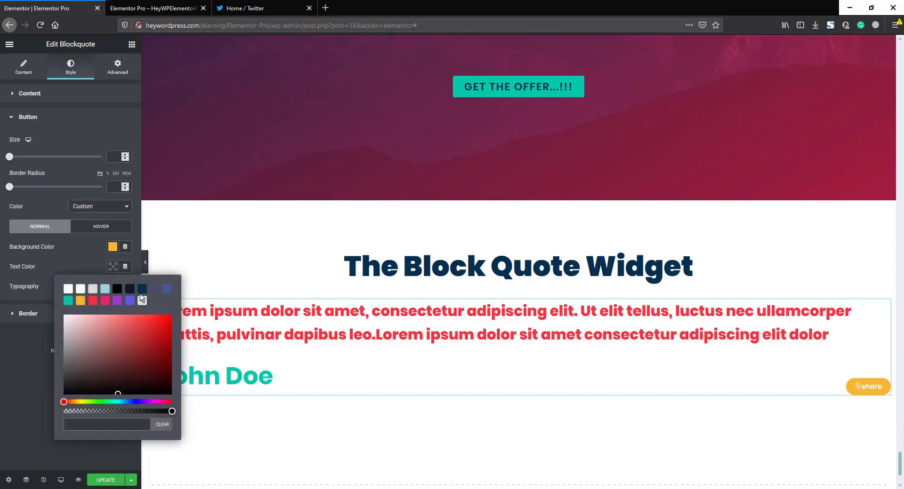
left_click(143, 289)
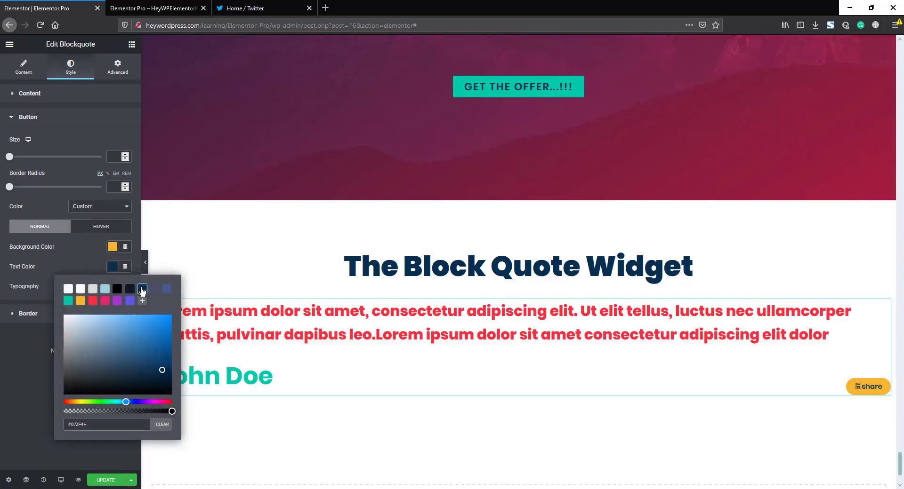
Step: Set the share button's hover colours to a pink background with white text
left_click(99, 228)
left_click(113, 249)
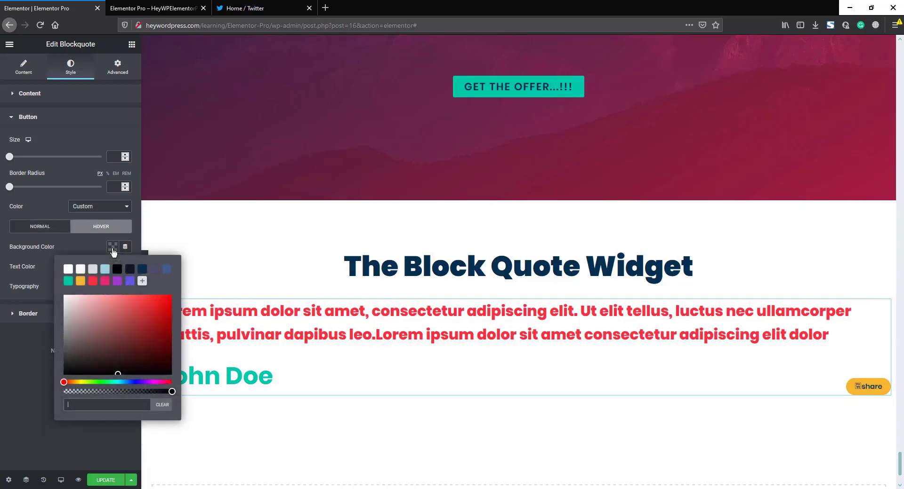
left_click(105, 281)
left_click(95, 244)
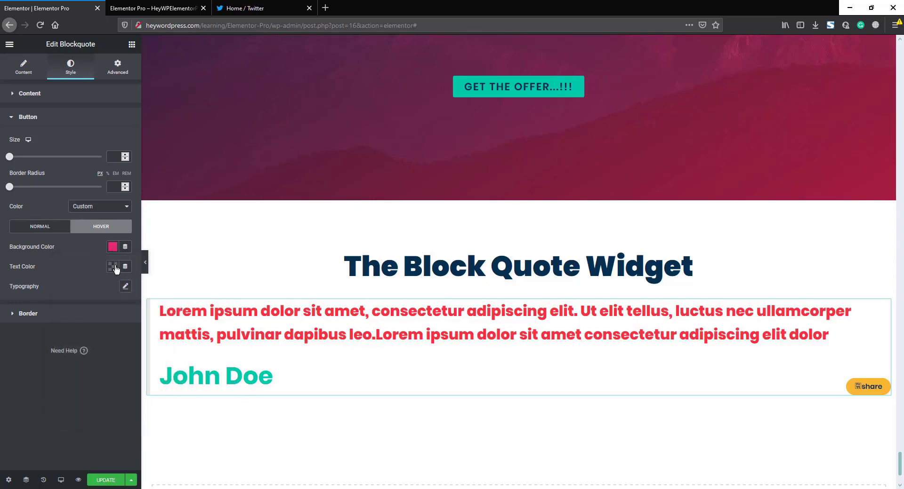
left_click(113, 267)
left_click(68, 290)
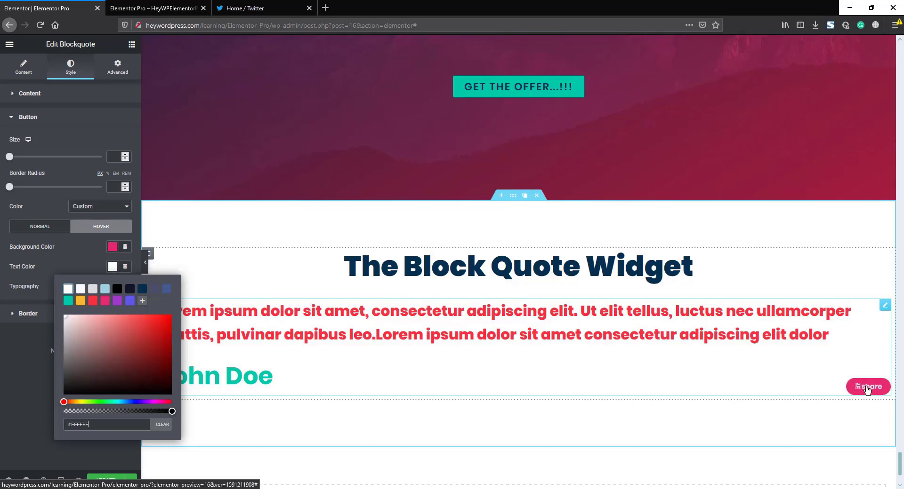
left_click(82, 263)
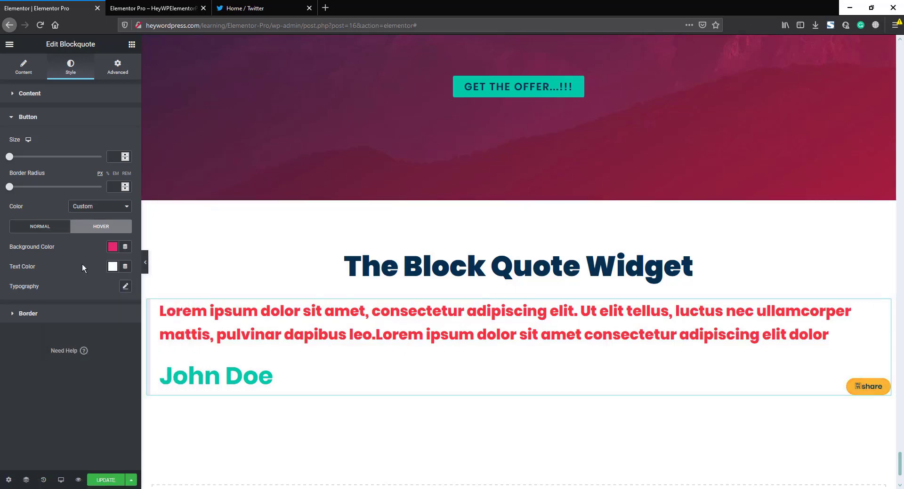
Step: Enlarge the share button's label text to size 26
left_click(126, 287)
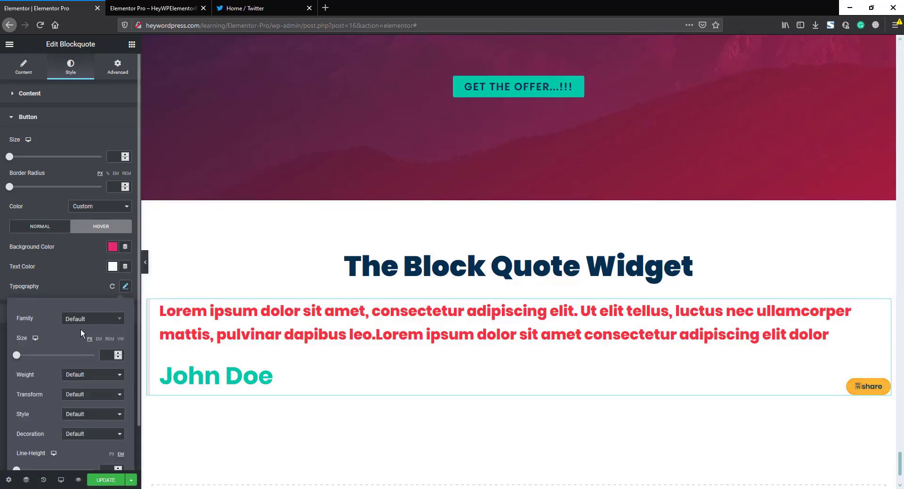
left_click_drag(18, 357, 29, 358)
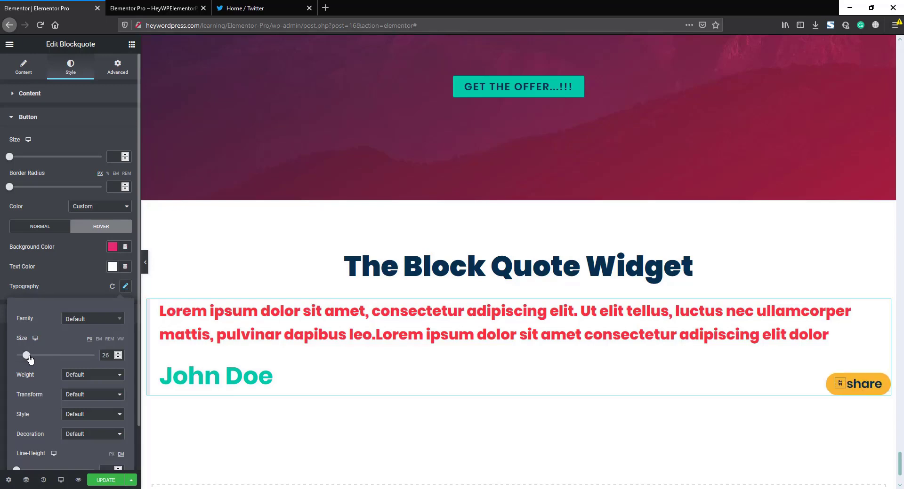
left_click(65, 281)
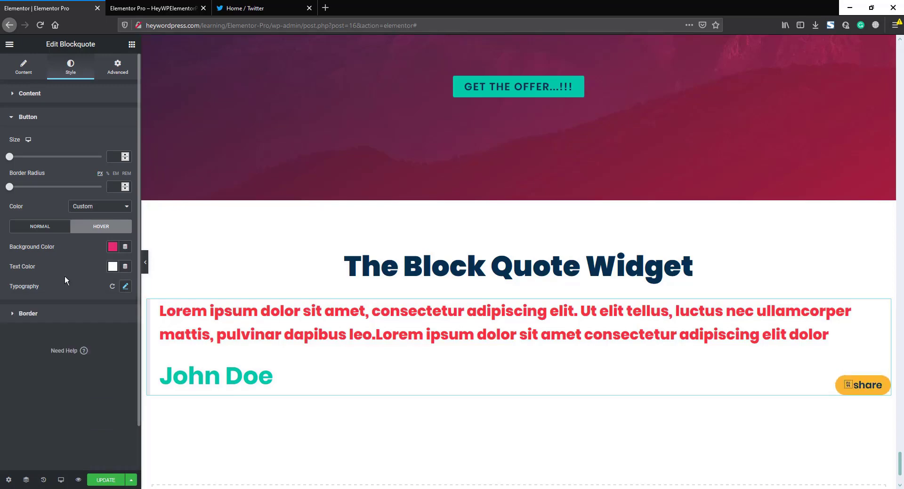
Step: Add a red left border with width 31, gap 31, and vertical padding 29
left_click(49, 316)
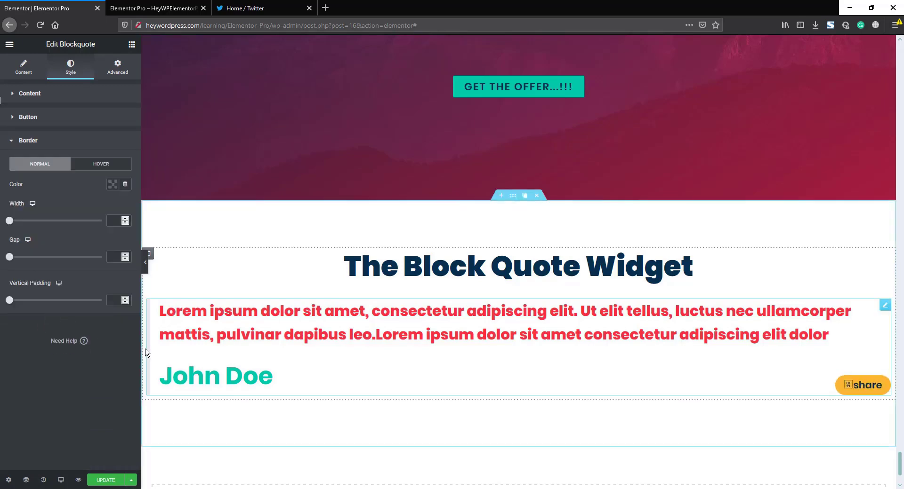
left_click(113, 184)
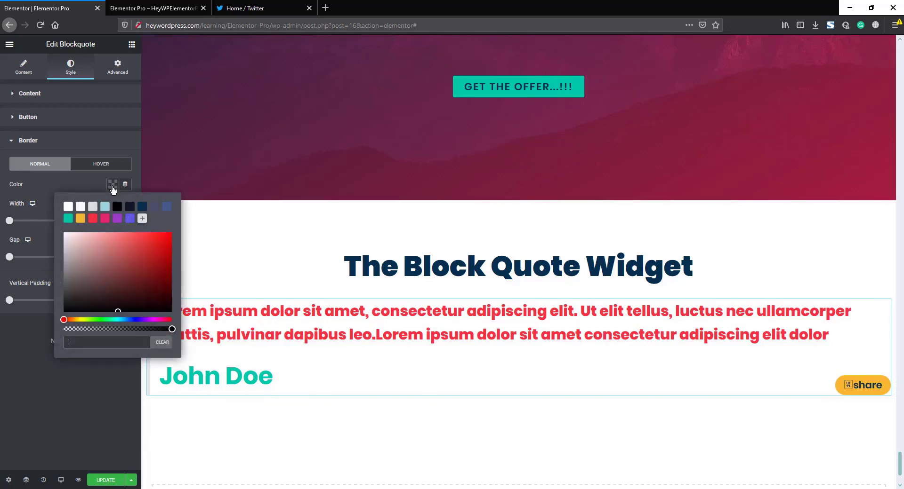
left_click(94, 219)
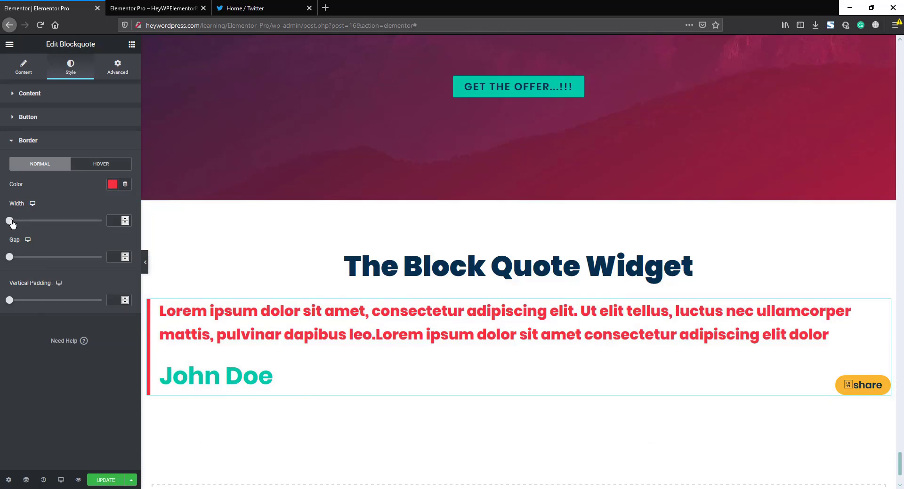
left_click_drag(12, 224, 38, 221)
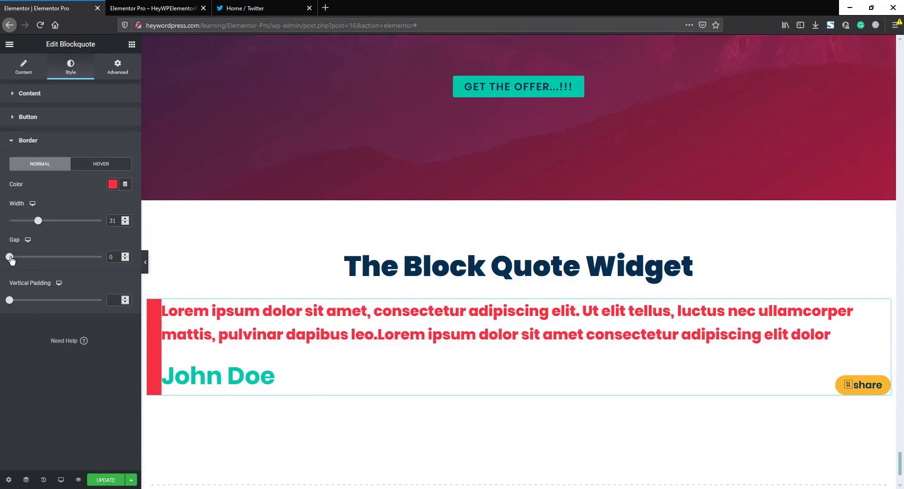
left_click_drag(10, 258, 38, 257)
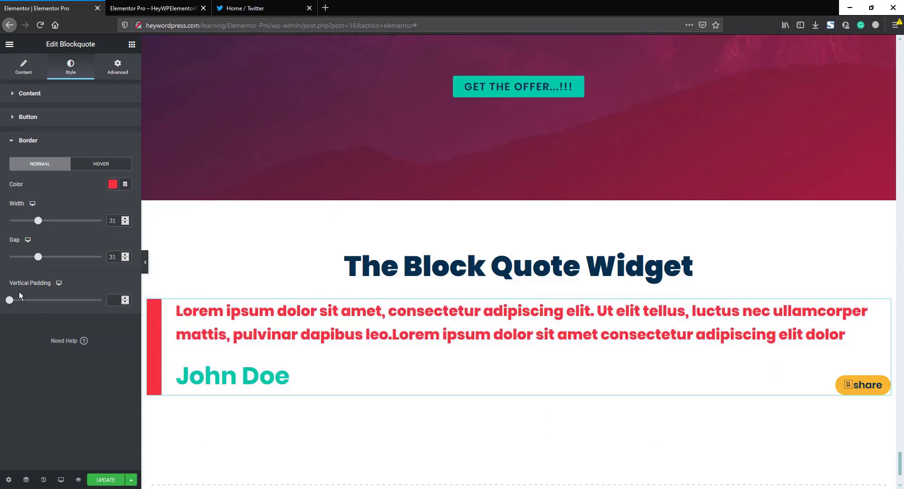
left_click_drag(12, 305, 37, 302)
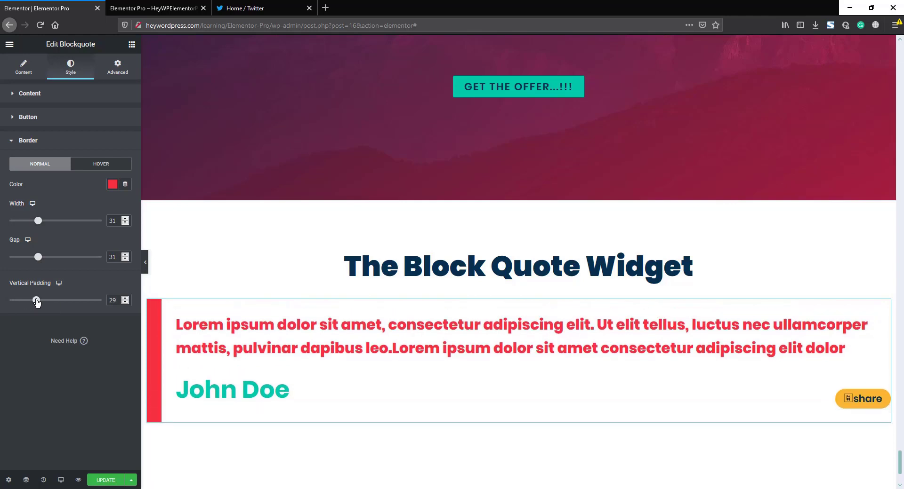
Step: Set the blockquote's entrance animation to Fade In Up with Slow duration
left_click(121, 70)
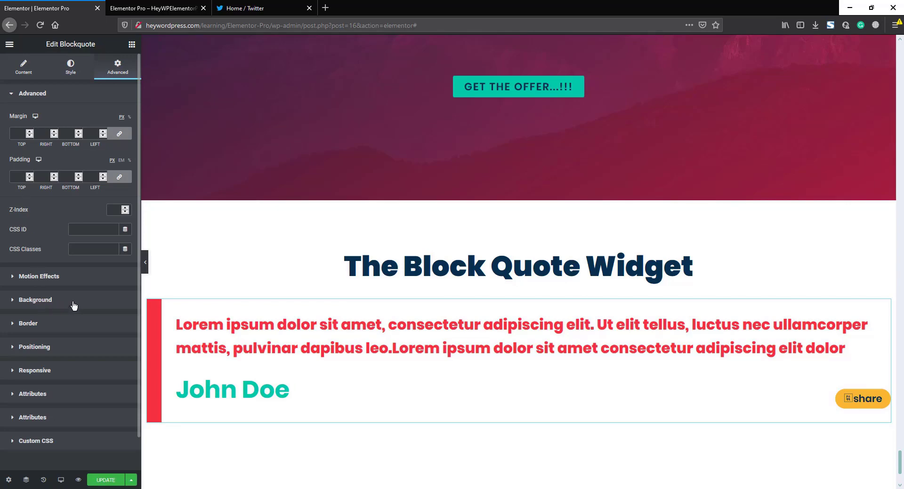
left_click(65, 279)
left_click(45, 235)
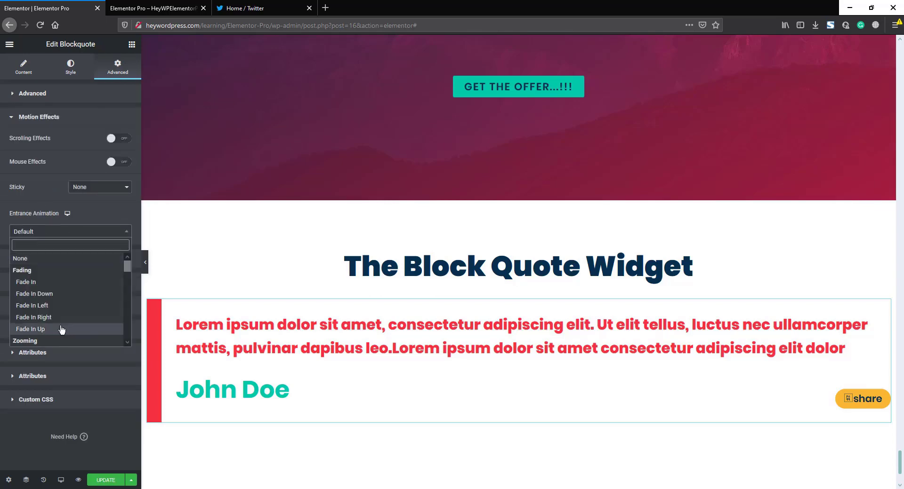
left_click(63, 329)
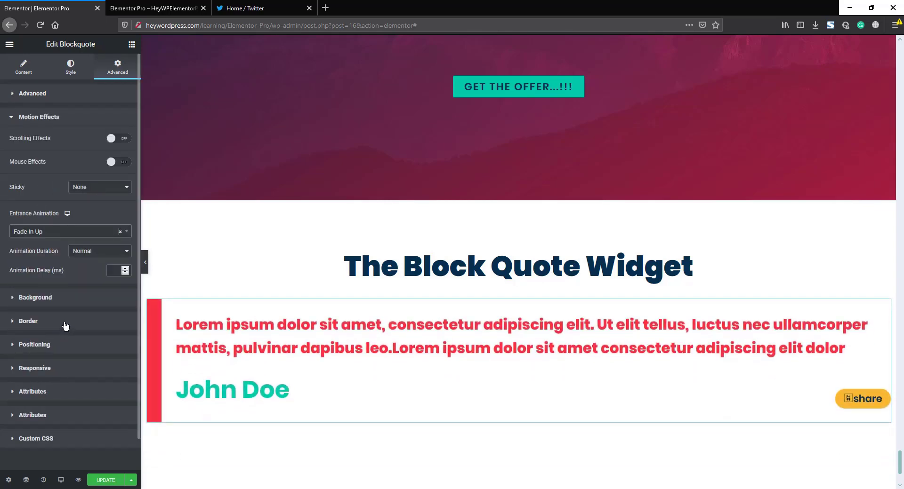
left_click(91, 254)
left_click(86, 267)
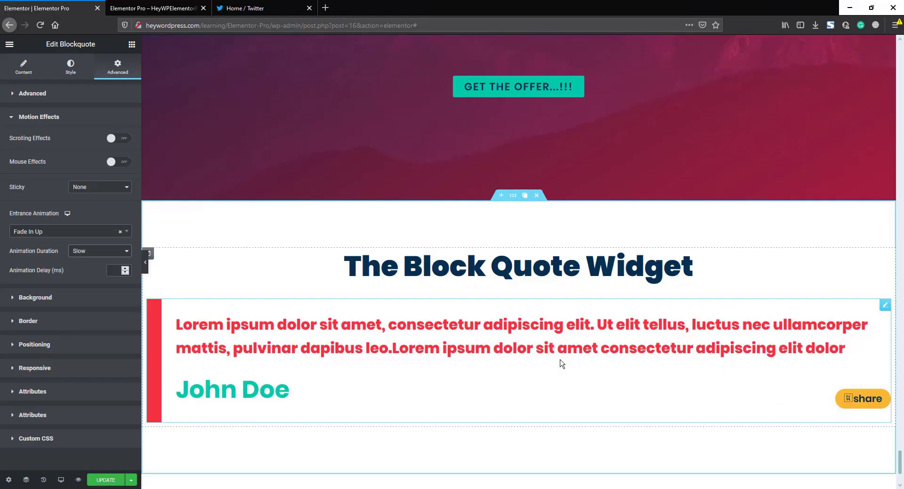
Step: Add a single-column section below the quote with a minimum height of 70 VH
scroll(560, 365, "down", 3)
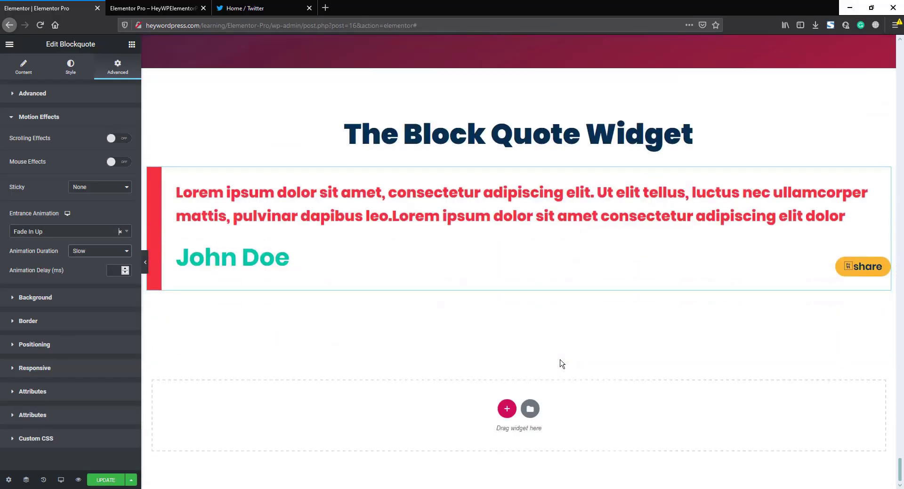
left_click(505, 413)
left_click(383, 439)
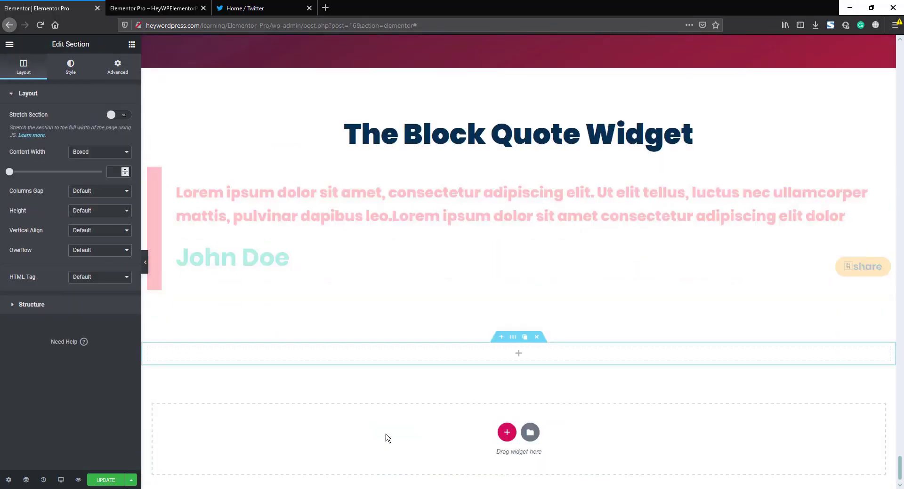
left_click(118, 215)
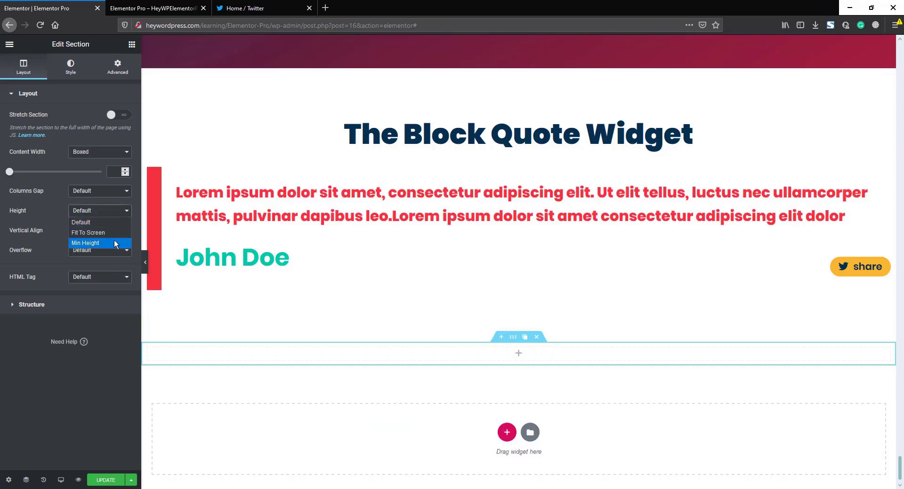
left_click(114, 239)
left_click(118, 231)
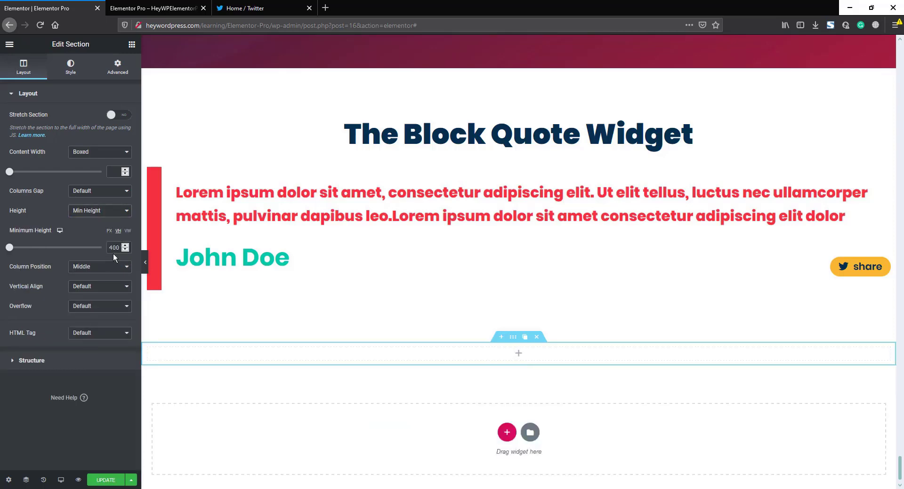
left_click_drag(9, 247, 74, 248)
scroll(397, 323, "down", 4)
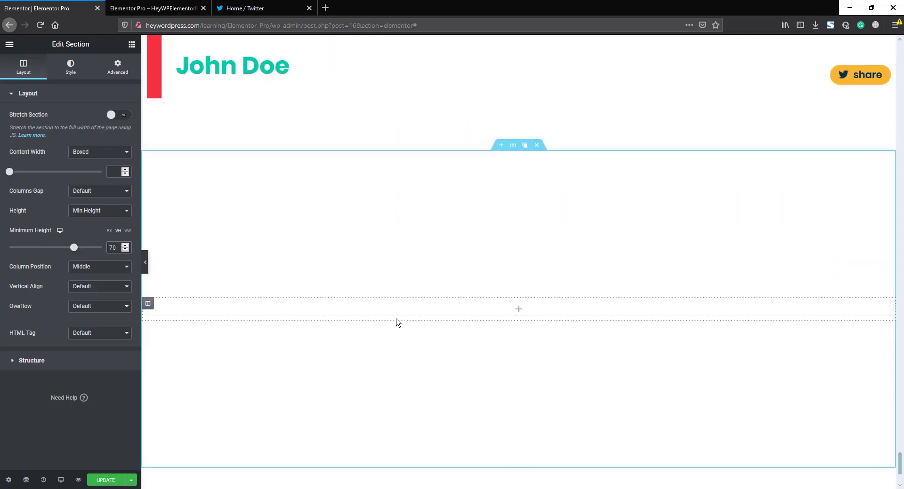
Step: Drag a Blockquote widget into the new section and duplicate its column alongside
left_click(132, 44)
scroll(92, 303, "down", 6)
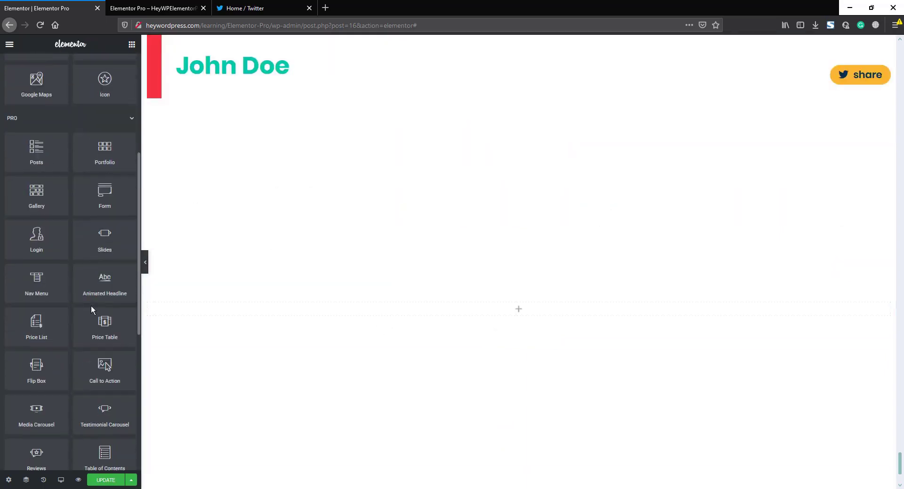
scroll(94, 301, "down", 2)
scroll(90, 292, "up", 2)
scroll(89, 292, "down", 5)
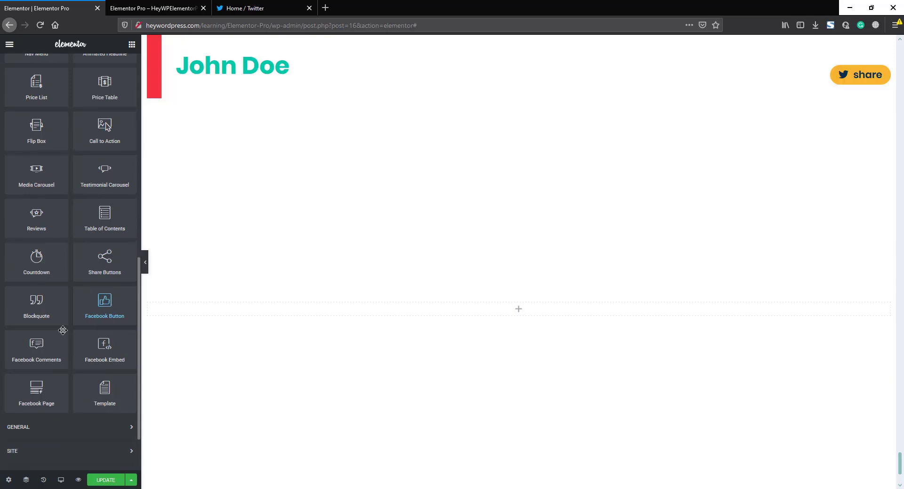
left_click_drag(36, 302, 490, 312)
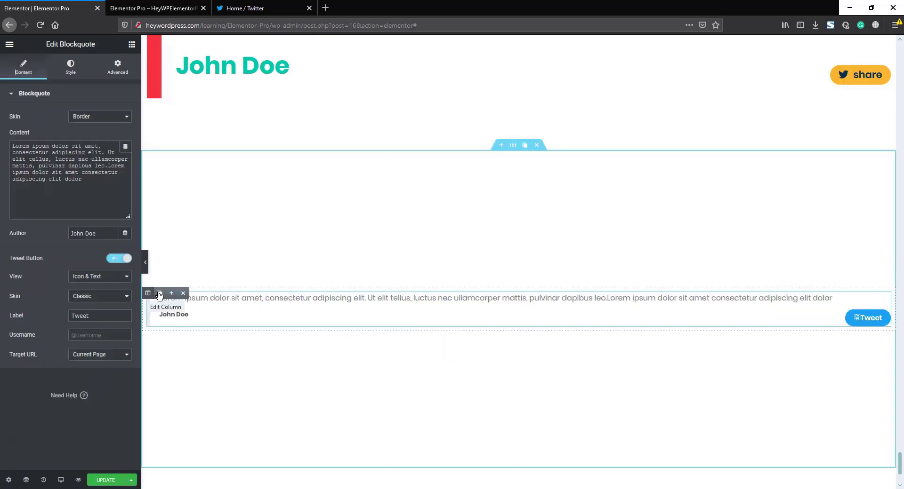
left_click(157, 292)
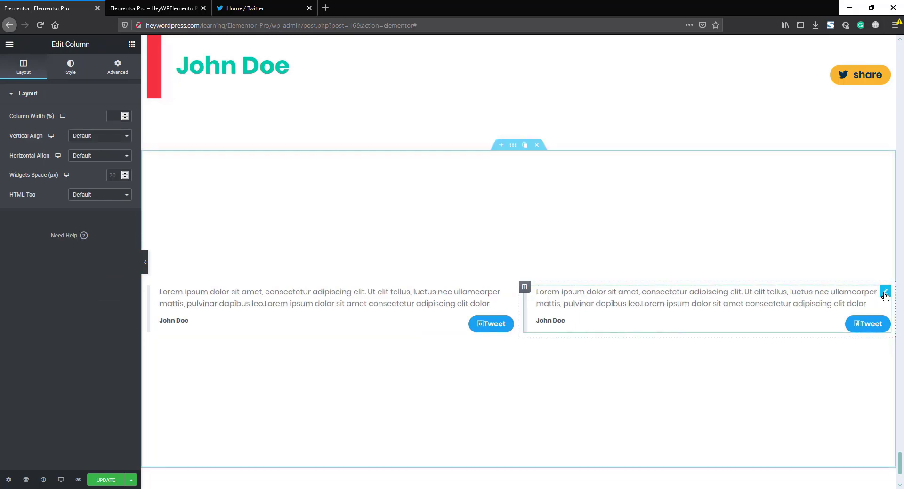
Step: Delete the right column's blockquote and paste the 'Change will not come if we wait…' quote and its author into the left one
left_click(864, 292)
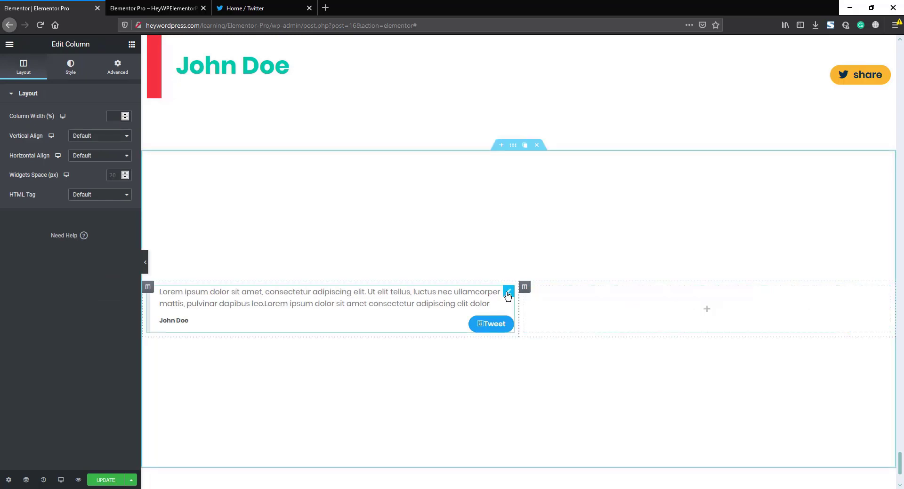
left_click(508, 292)
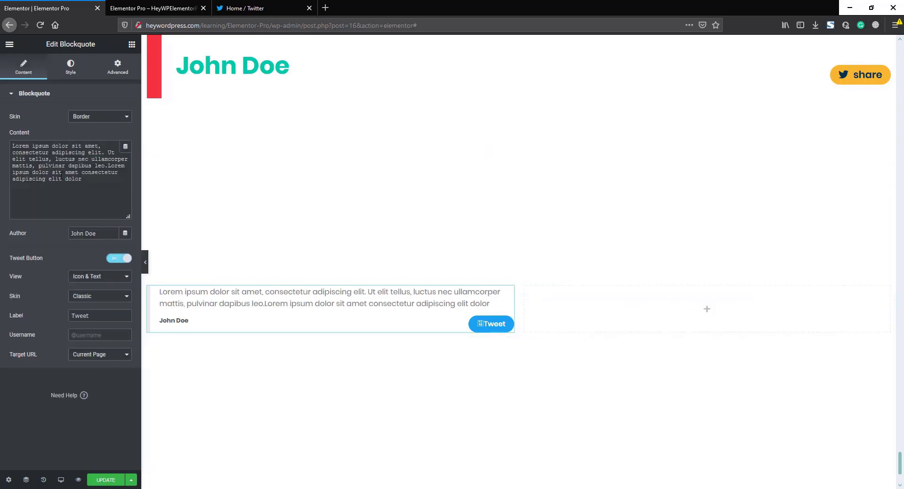
key("ctrl+a")
type("Change will not come if we wait for some other person or some other time. We are the ones we've been waiting for. We are the change that we seek.")
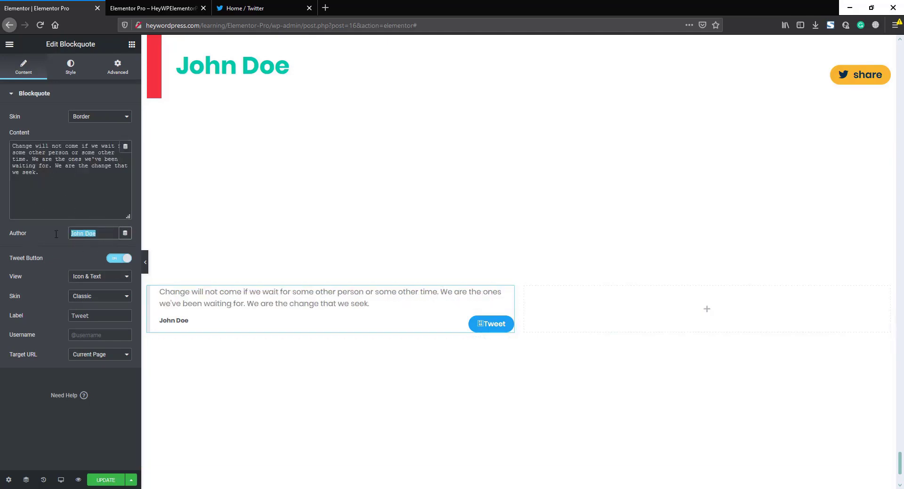
type("Barack Obama")
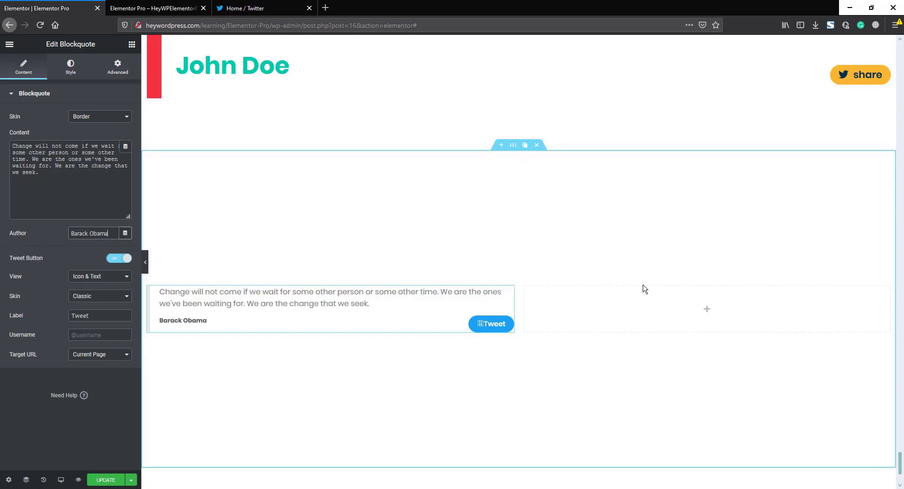
Step: Give the section a classic background using the red-and-blue portrait from the Media Library
left_click(513, 145)
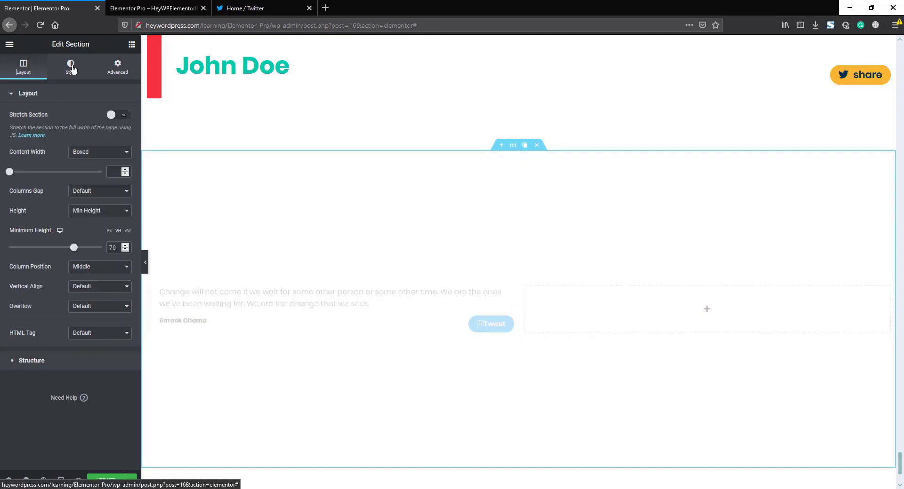
left_click(71, 69)
left_click(87, 138)
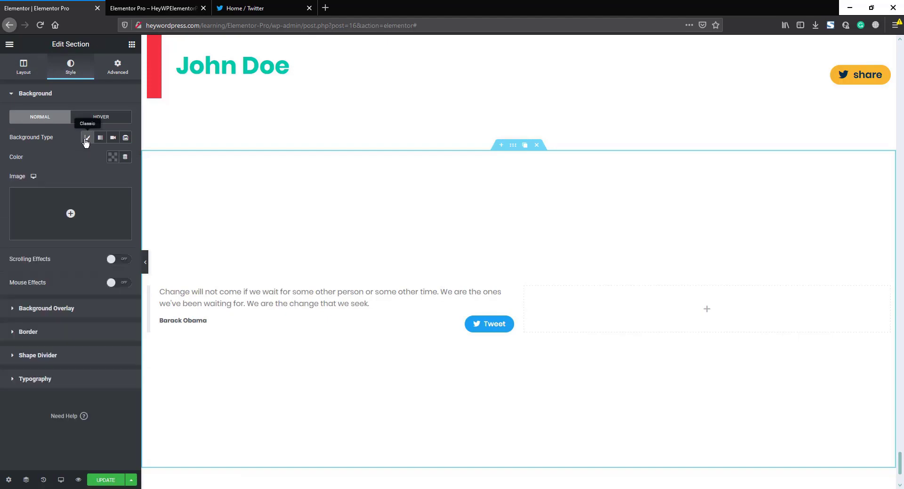
left_click(92, 216)
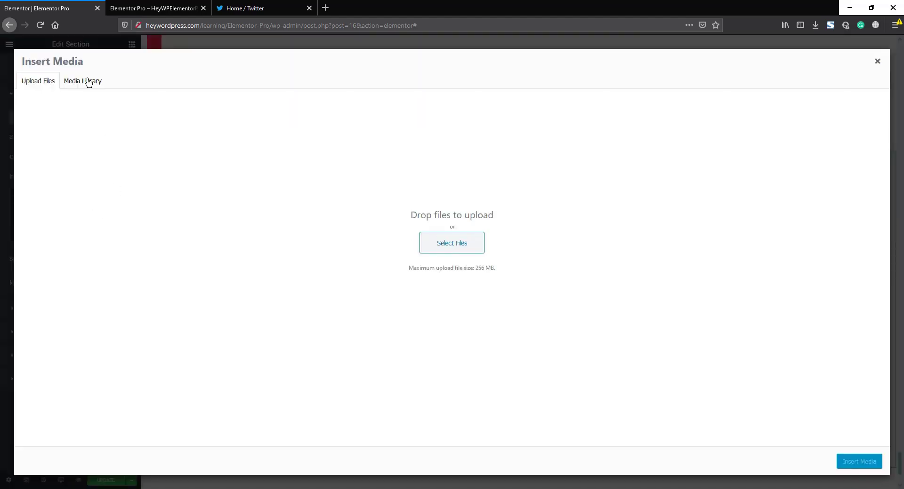
left_click(89, 82)
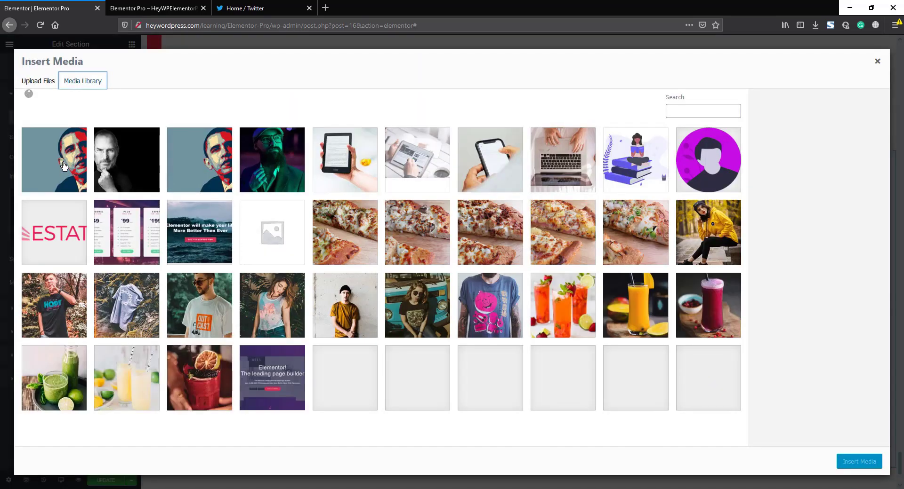
left_click(64, 166)
left_click(852, 465)
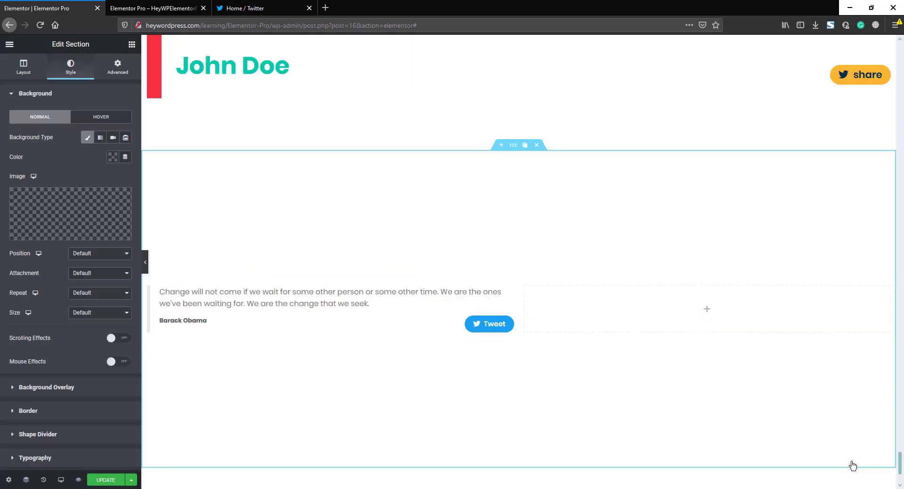
Step: Set the background image to Center Center position, No-repeat and Cover size
left_click(92, 256)
left_click(93, 275)
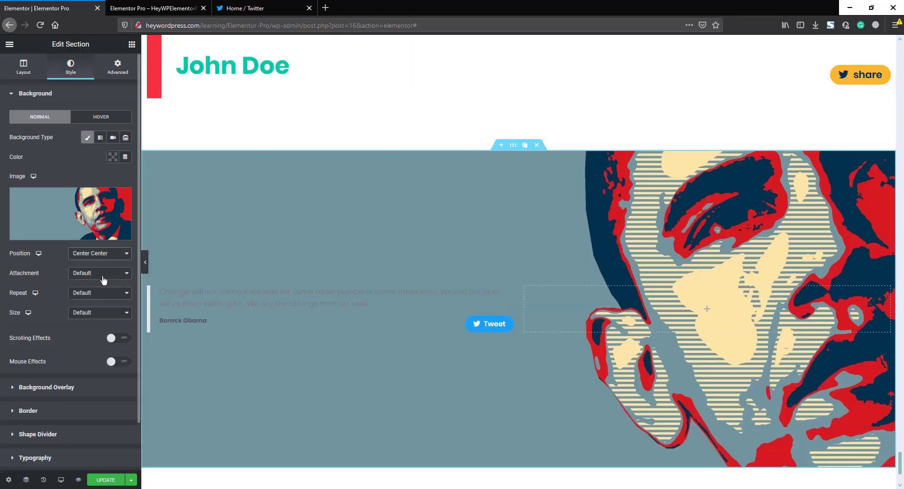
left_click(94, 277)
left_click(91, 283)
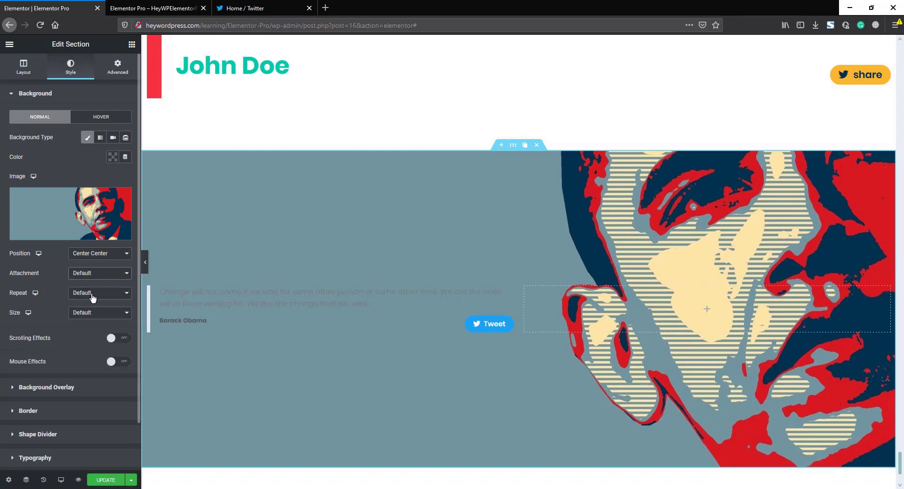
left_click(92, 296)
left_click(91, 314)
left_click(91, 313)
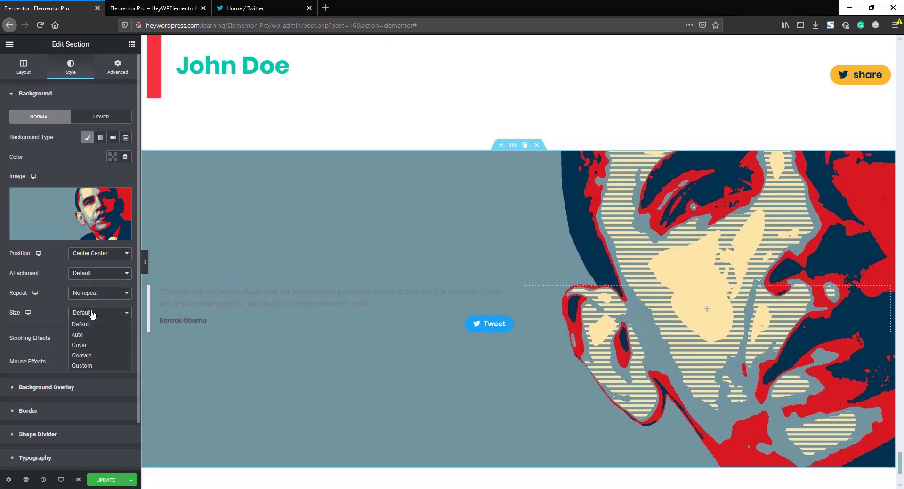
left_click(87, 345)
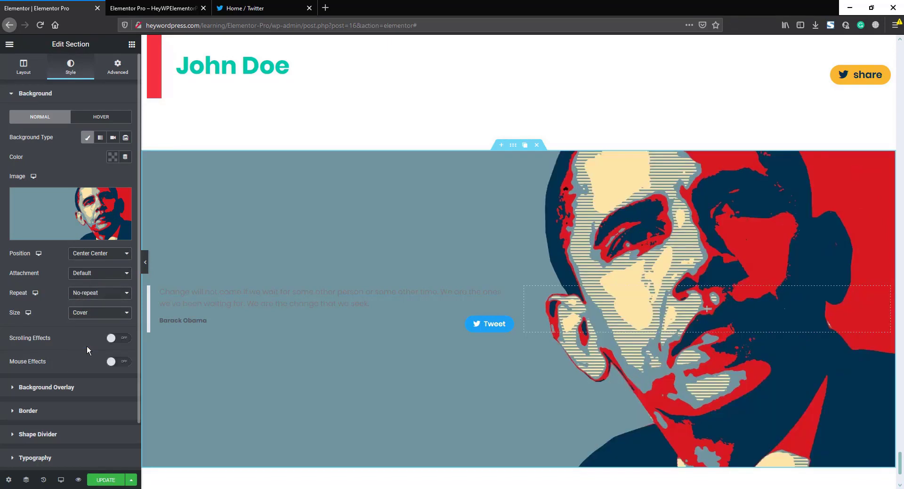
left_click(509, 292)
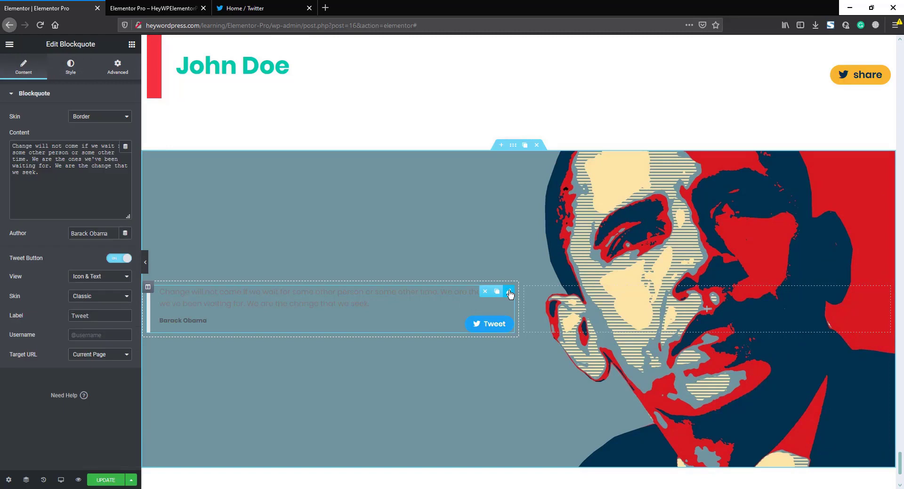
Step: Set the Tweet button skin to Bubble and the blockquote skin to Quotation
left_click(89, 298)
left_click(88, 316)
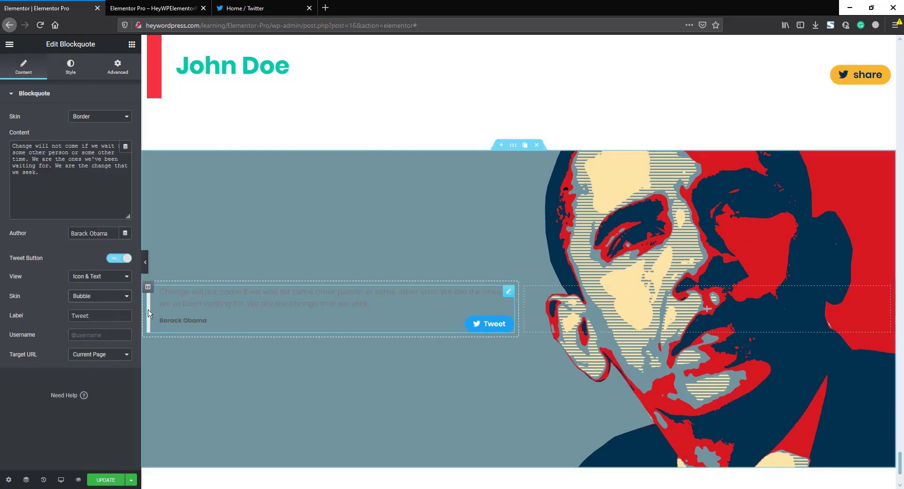
left_click(101, 117)
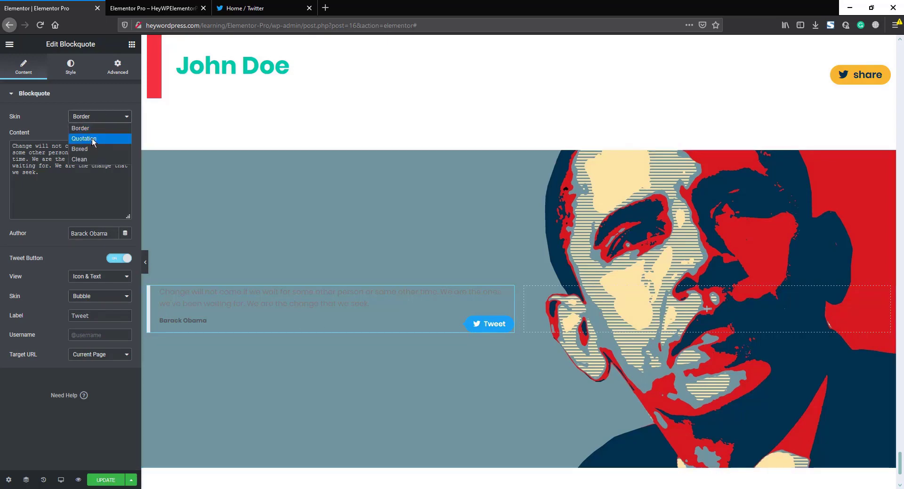
left_click(85, 139)
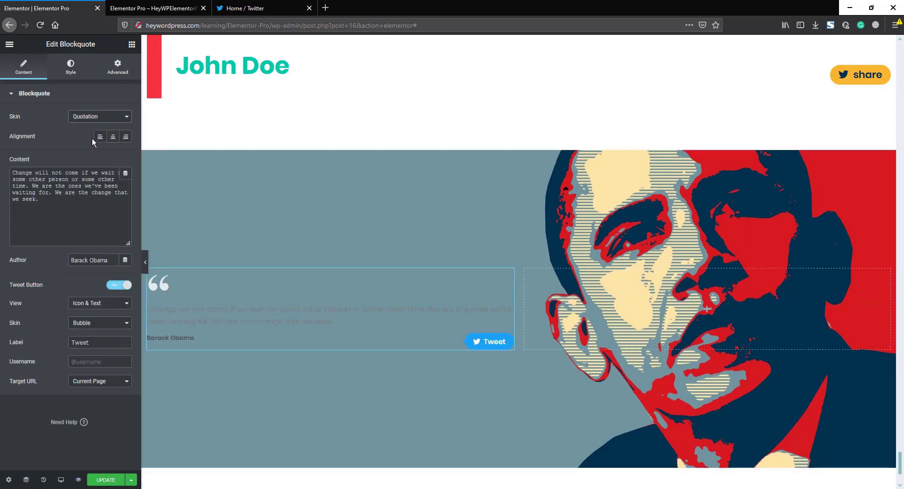
left_click(70, 68)
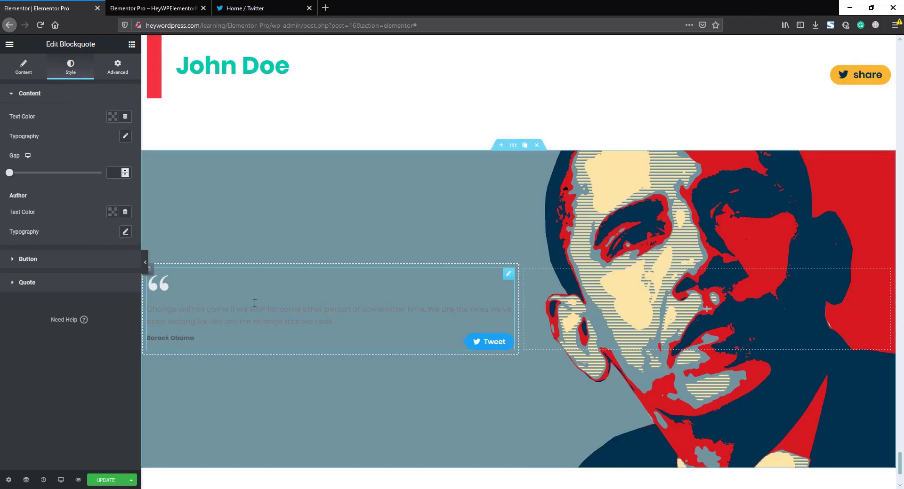
left_click(120, 71)
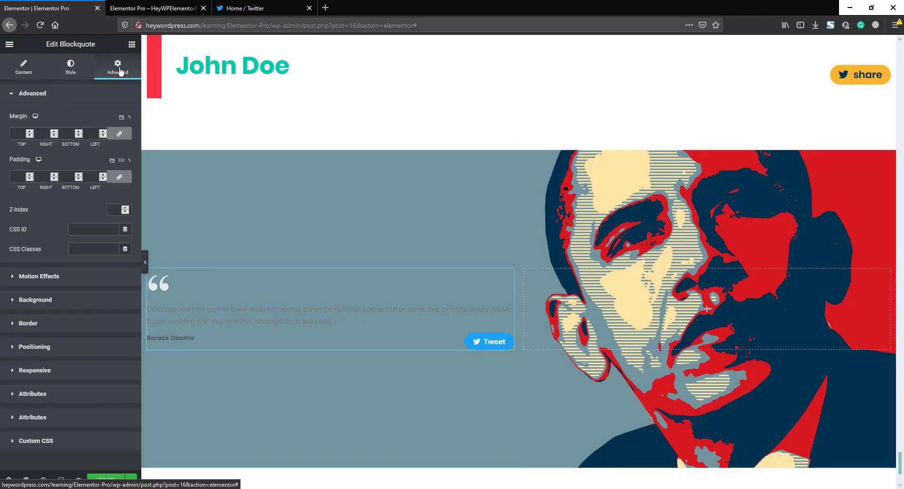
Step: Give the blockquote a classic white background
left_click(48, 303)
left_click(112, 184)
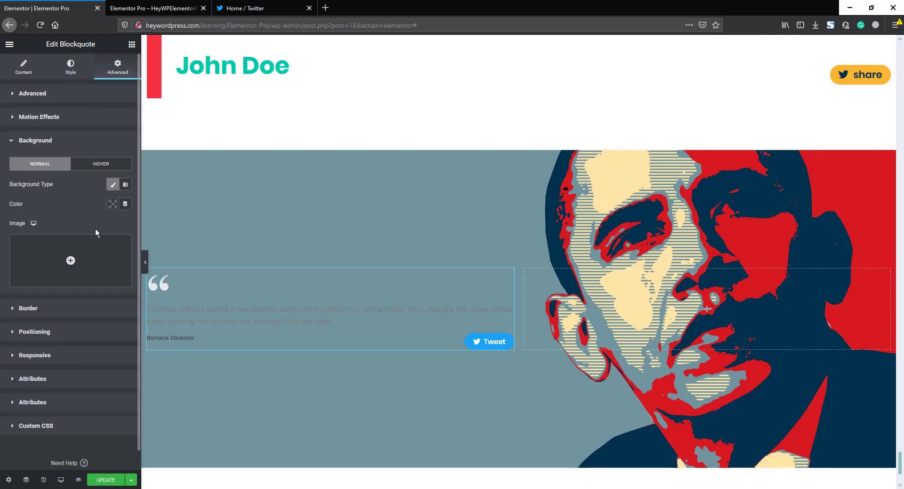
left_click(111, 205)
left_click(81, 230)
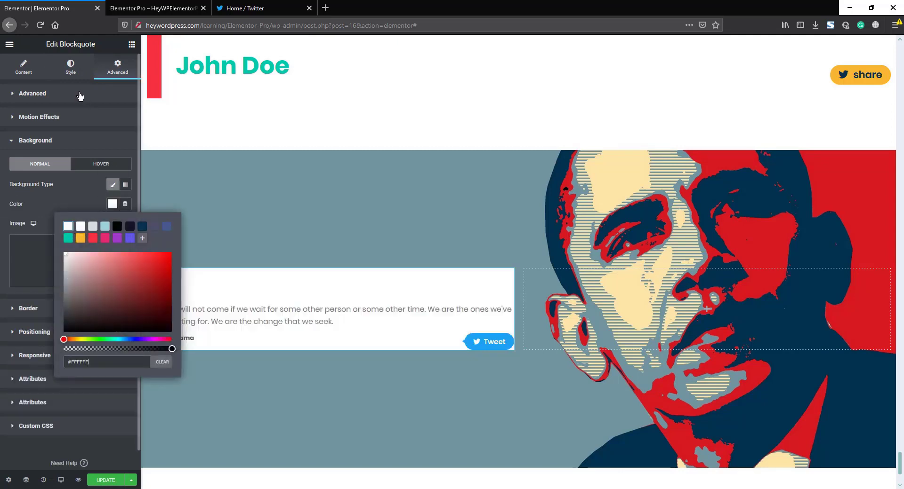
Step: Set the blockquote's padding and margin to 50 px on all sides
left_click(78, 93)
left_click(17, 178)
type("50")
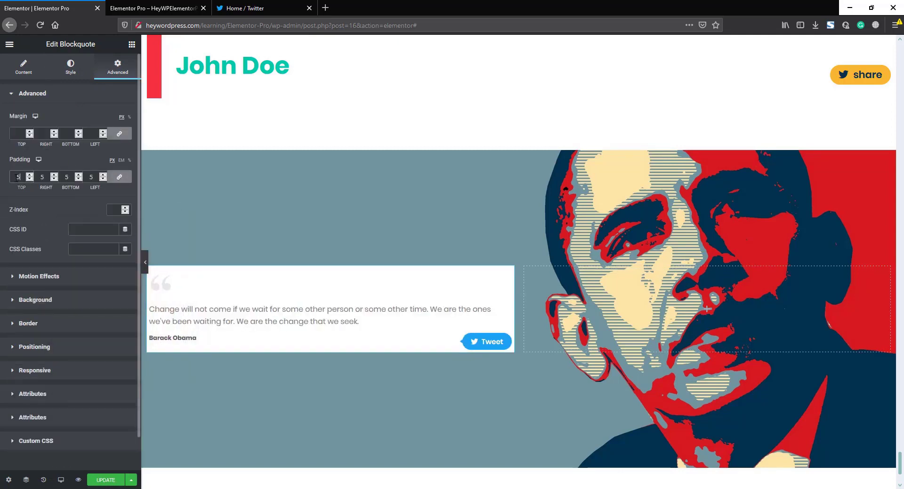
left_click(18, 133)
type("50")
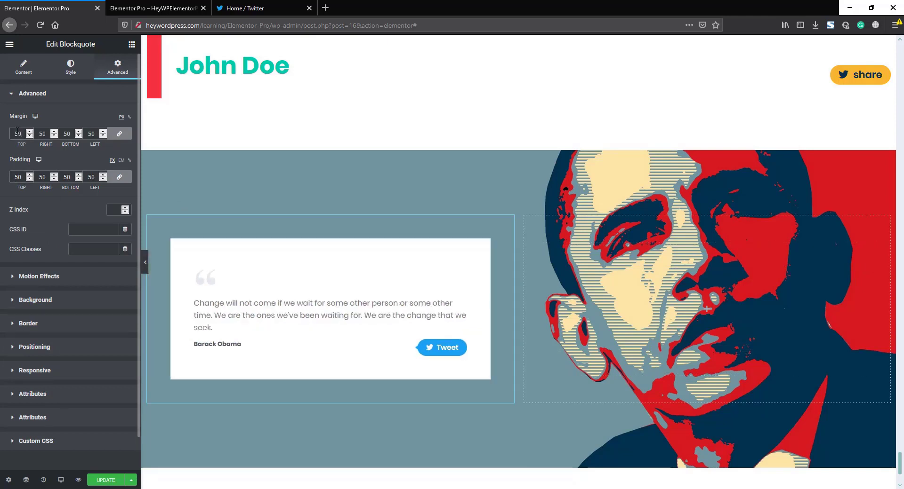